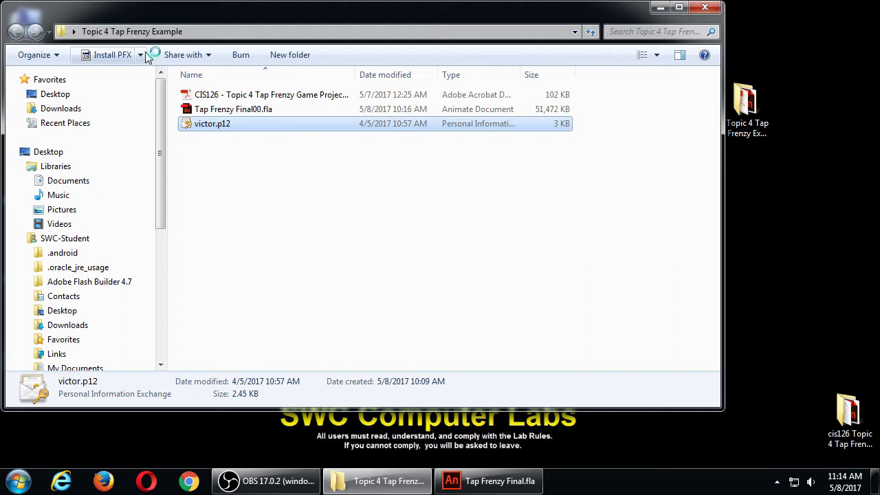
Open Tap Frenzy Final00.fla and bring up its scene list.
double_click(207, 110)
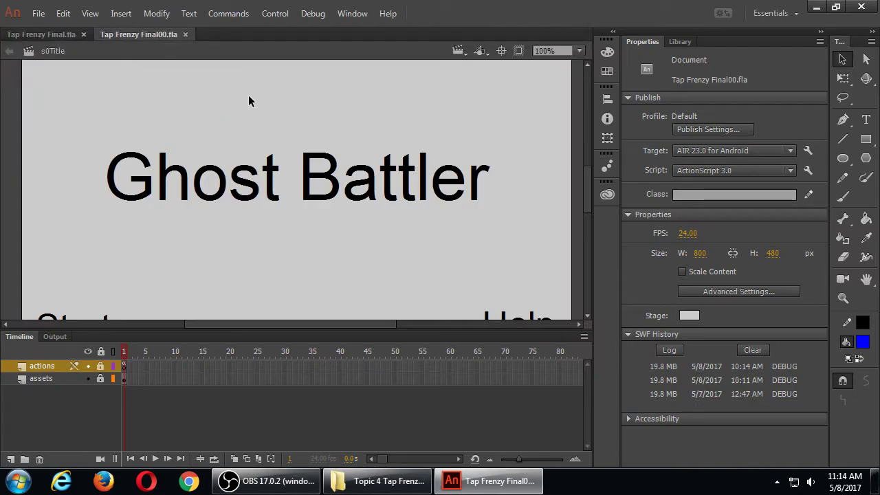
left_click(458, 50)
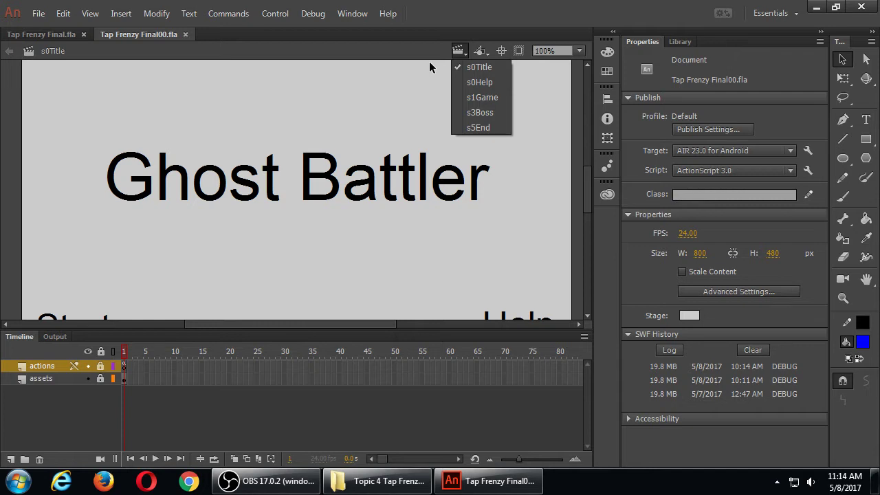
Switch to the s5End 'You Win!' scene and inspect its endingGood and endingBad labels.
left_click(486, 127)
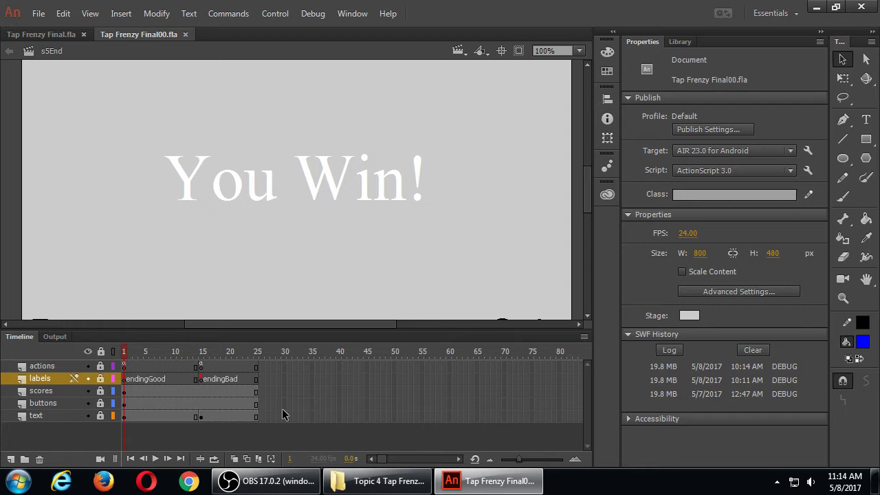
key("super+plus")
key("super+plus")
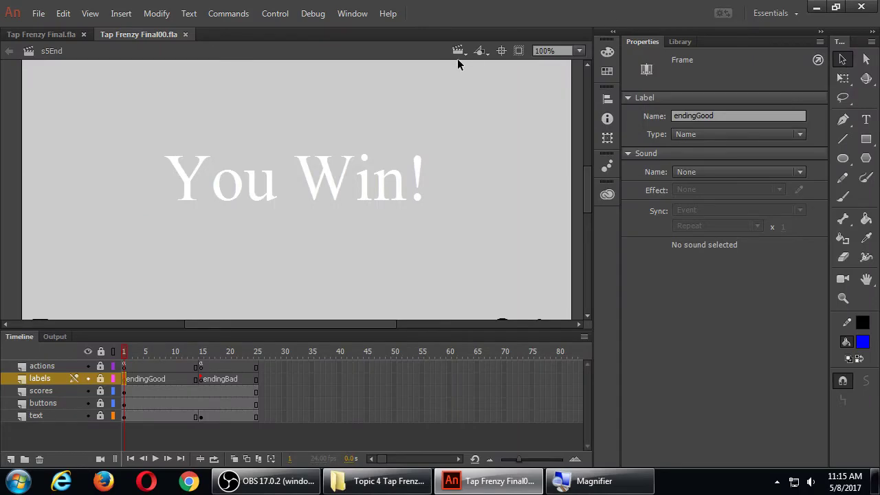
left_click(457, 51)
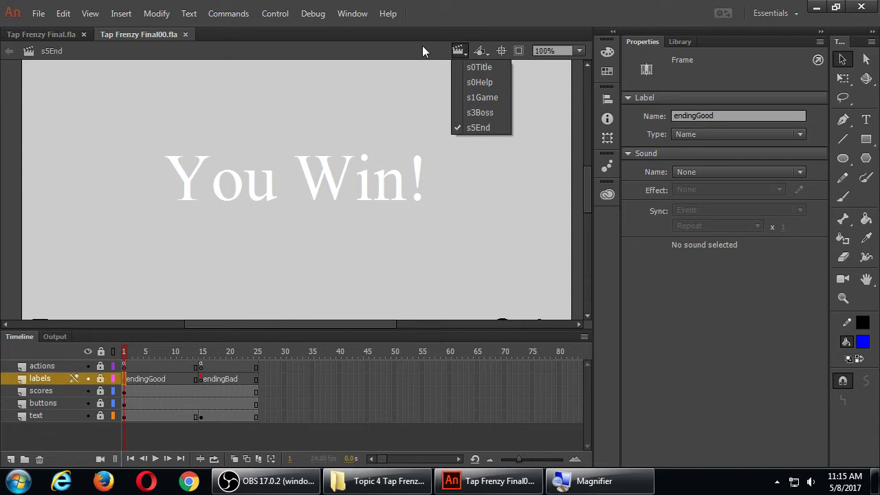
Return to the s0Title scene, then bring up the scene list again.
left_click(479, 67)
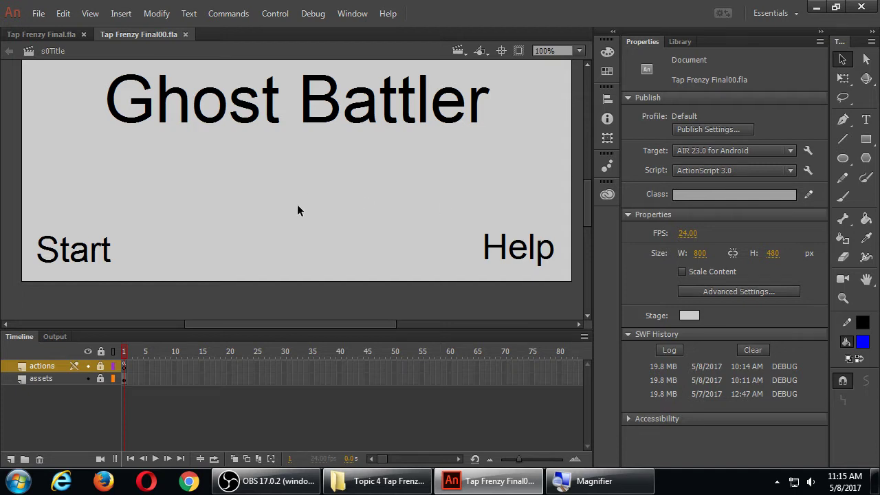
left_click(460, 52)
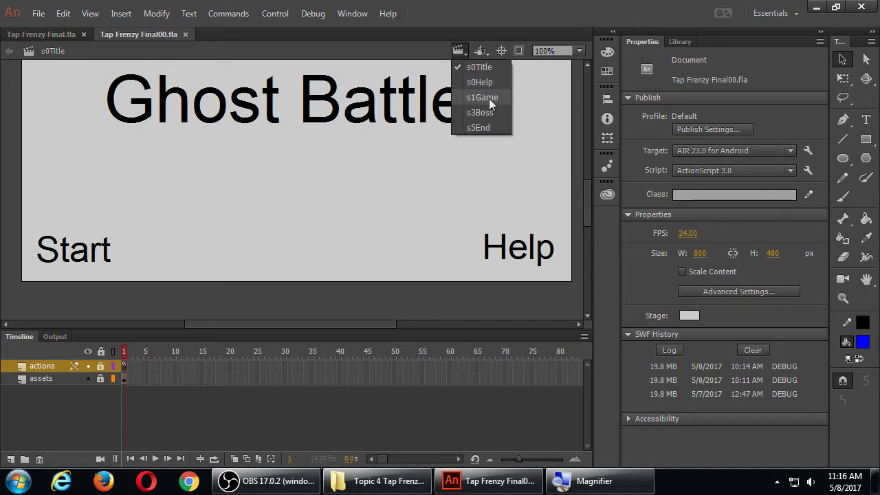
Switch to the s1Game scene and fit the whole stage in the window.
left_click(489, 99)
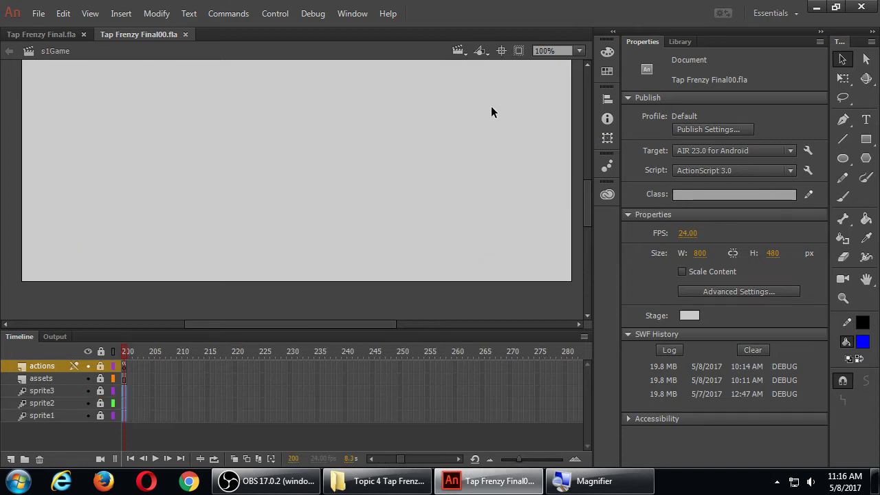
left_click(578, 51)
left_click(555, 63)
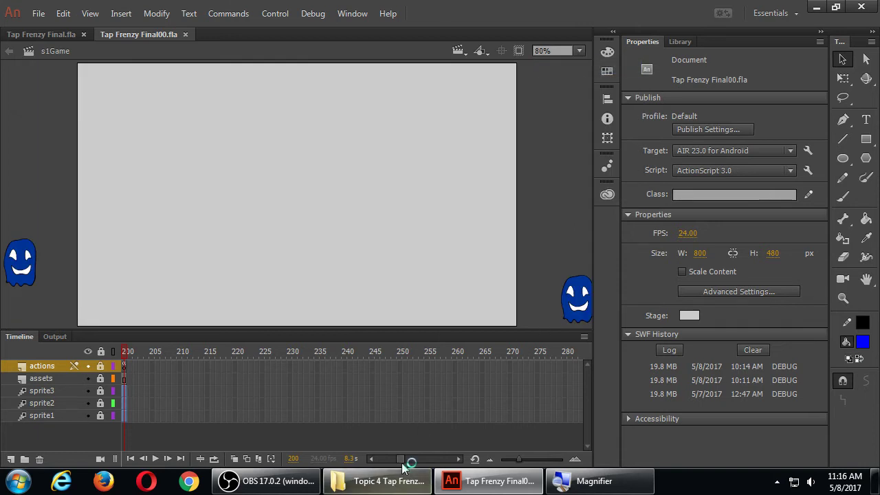
left_click_drag(404, 460, 377, 461)
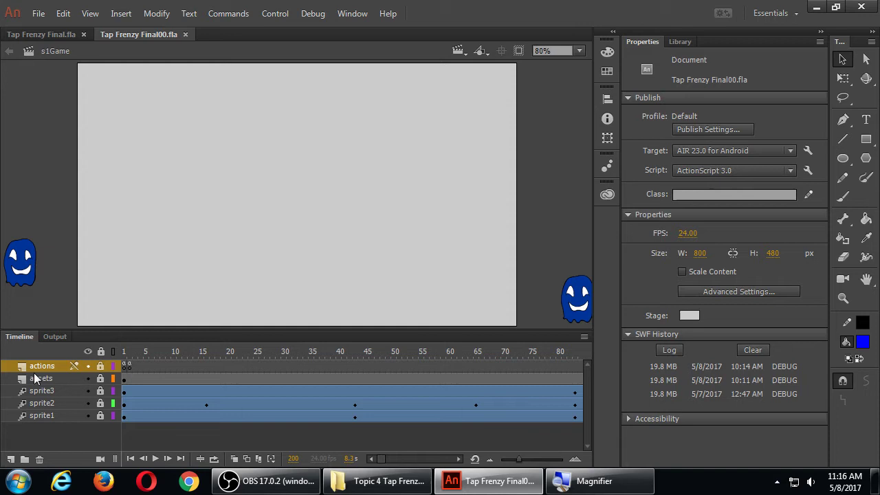
Unlock sprite1 and review the sprite1, sprite2 and sprite3 ghosts' motion-tween paths.
left_click(100, 415)
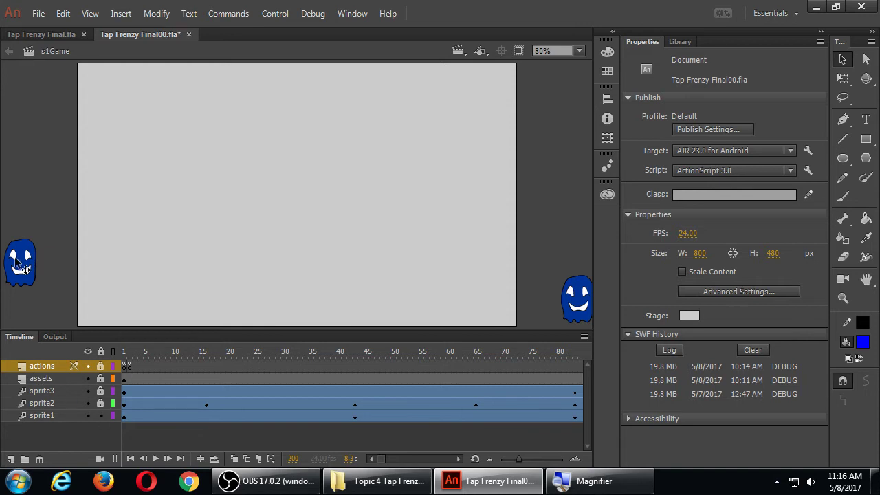
left_click(20, 265)
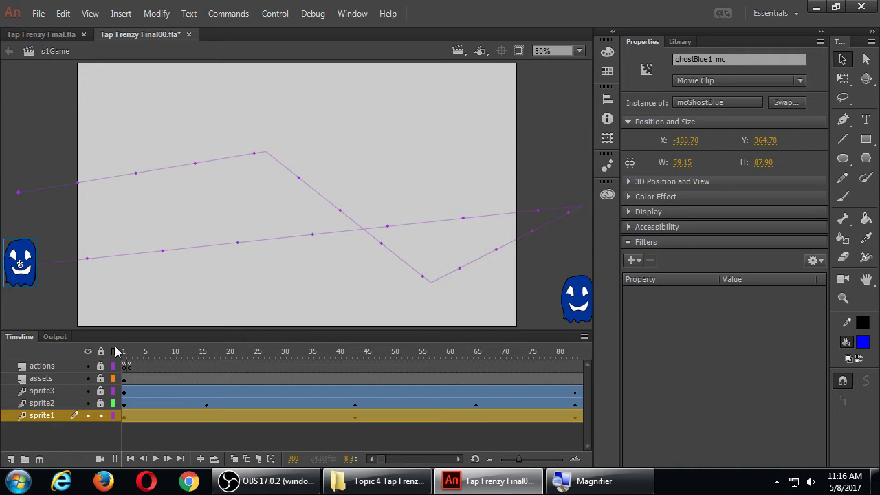
left_click(101, 407)
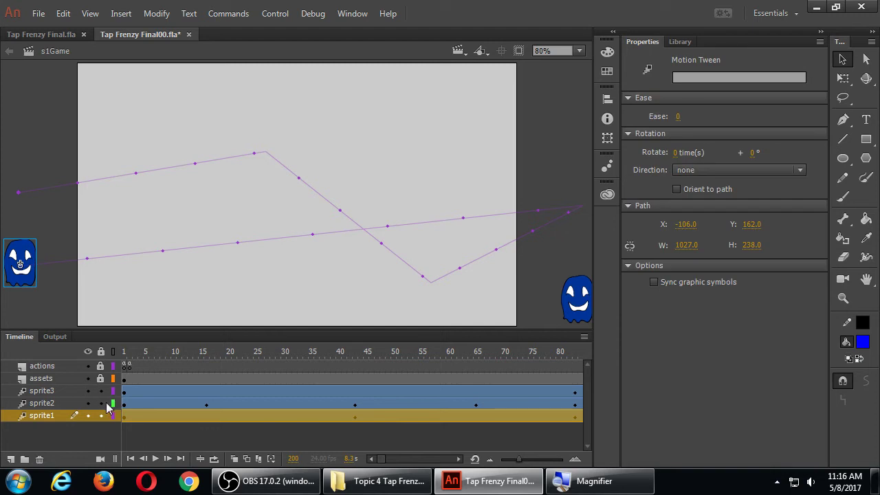
left_click(101, 408)
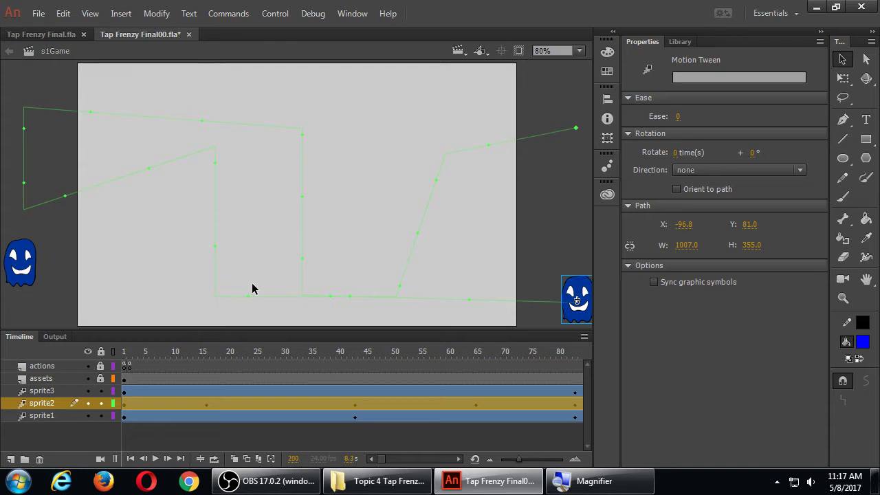
left_click(65, 391)
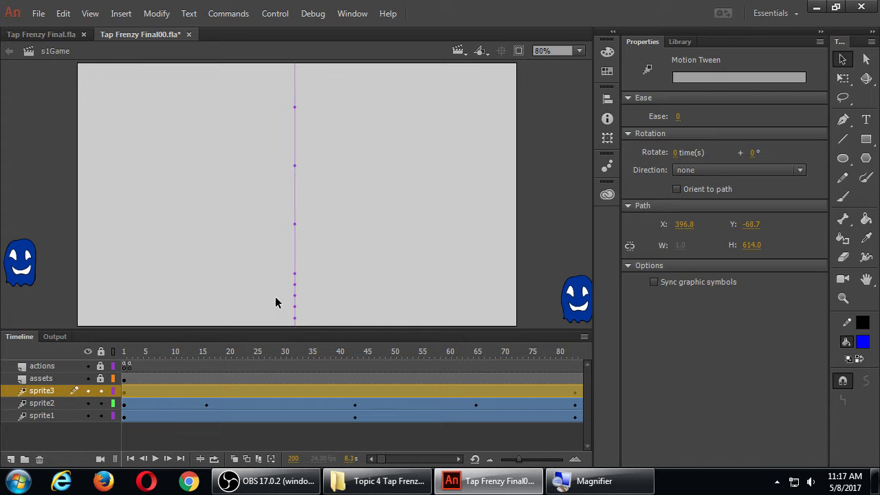
left_click(382, 263)
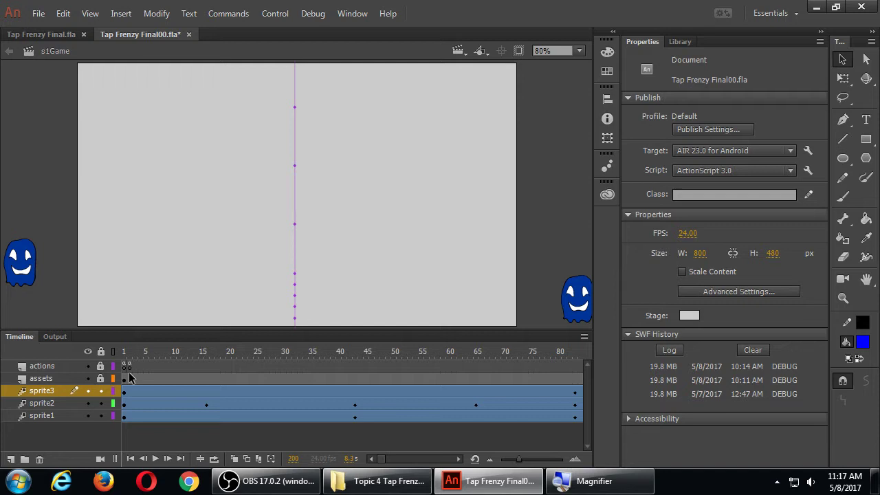
Show the script on frame 200 of the actions layer in the Actions panel.
left_click_drag(379, 459, 398, 459)
left_click(394, 368)
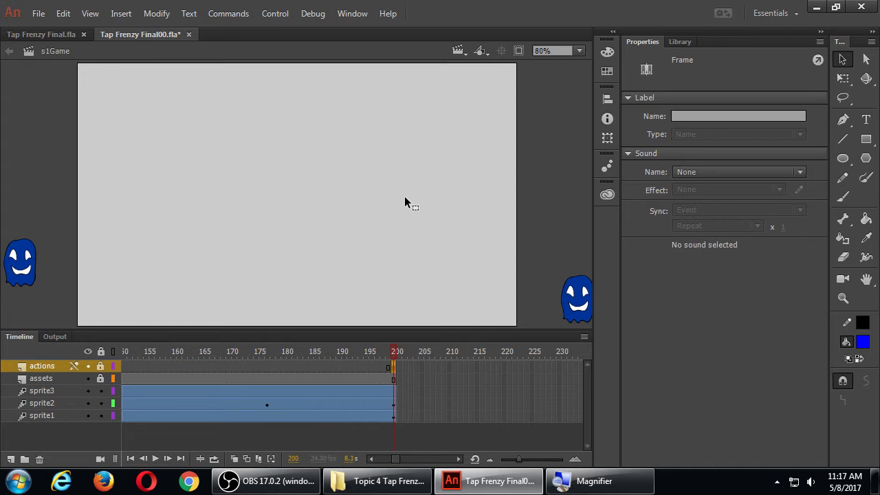
key("F9")
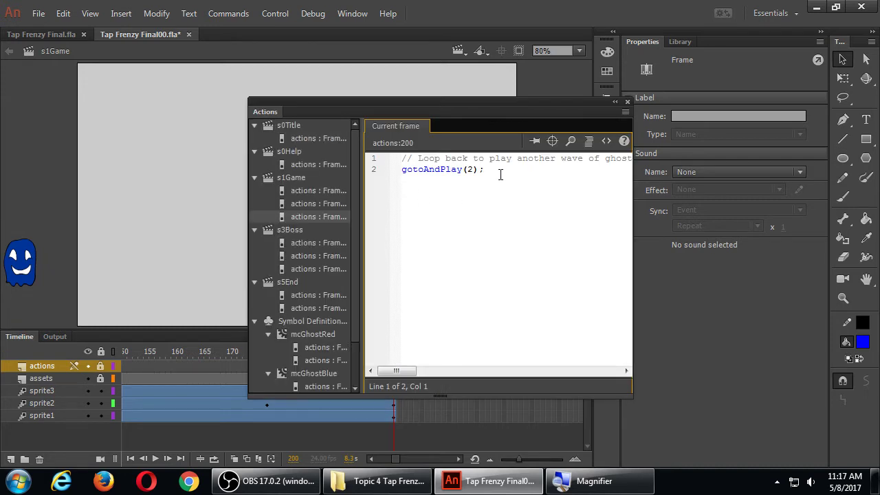
left_click(504, 171)
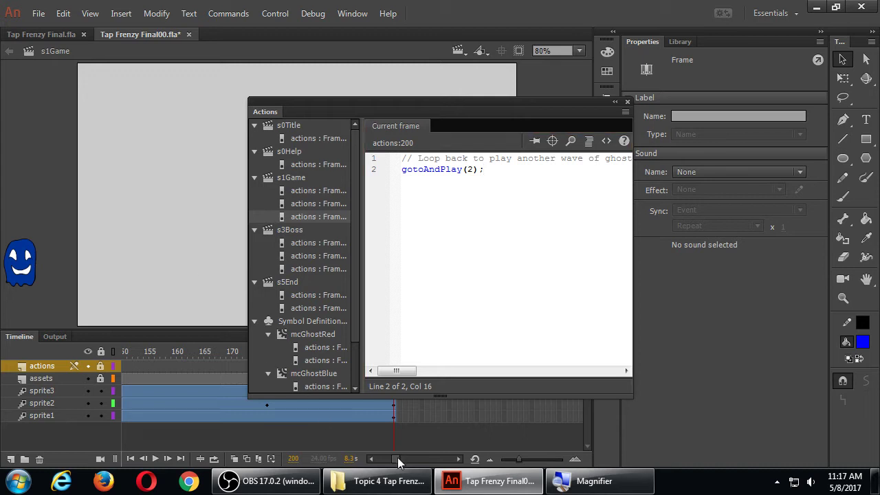
left_click_drag(398, 459, 378, 459)
Show frame 1's script and widen and reposition the Actions panel.
left_click(123, 367)
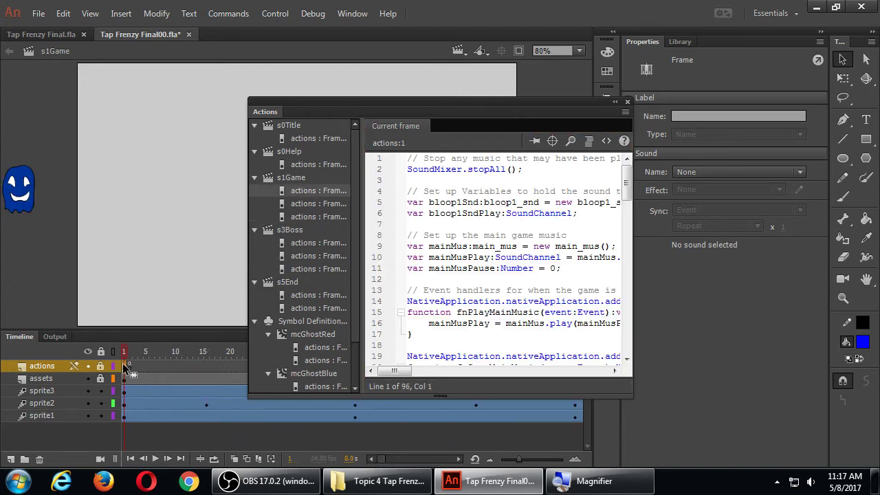
left_click_drag(634, 305, 837, 305)
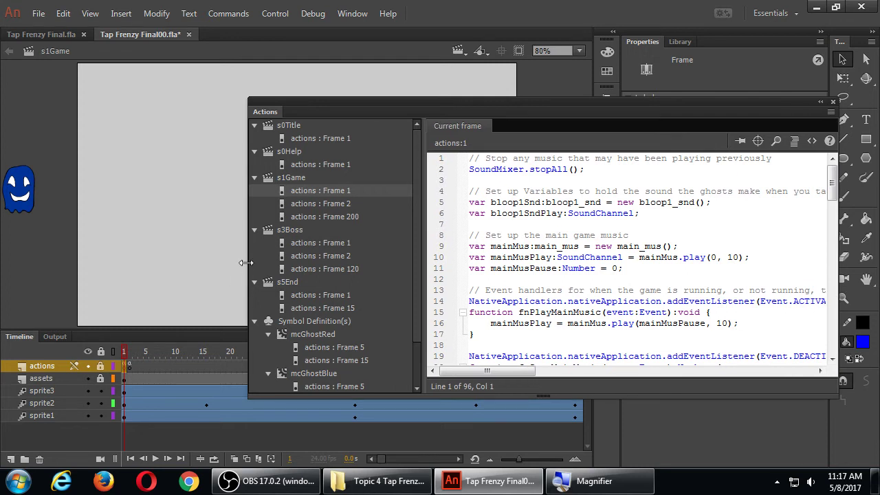
left_click_drag(246, 262, 91, 264)
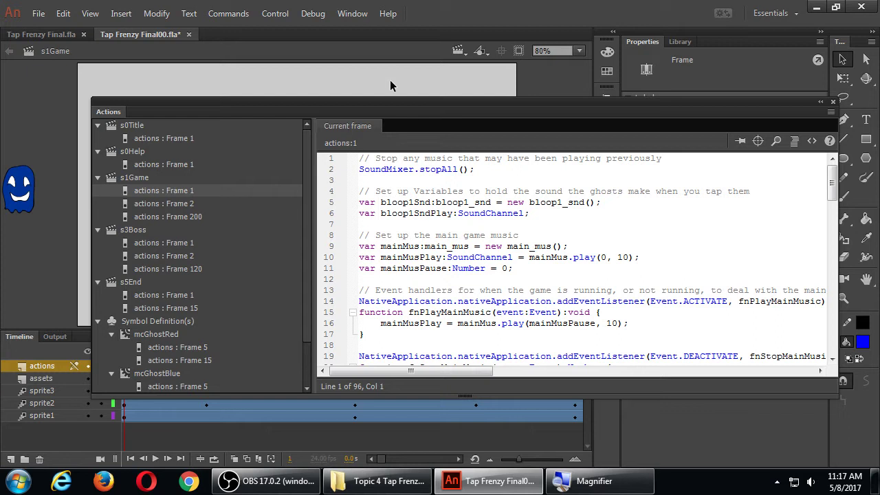
left_click_drag(372, 101, 343, 86)
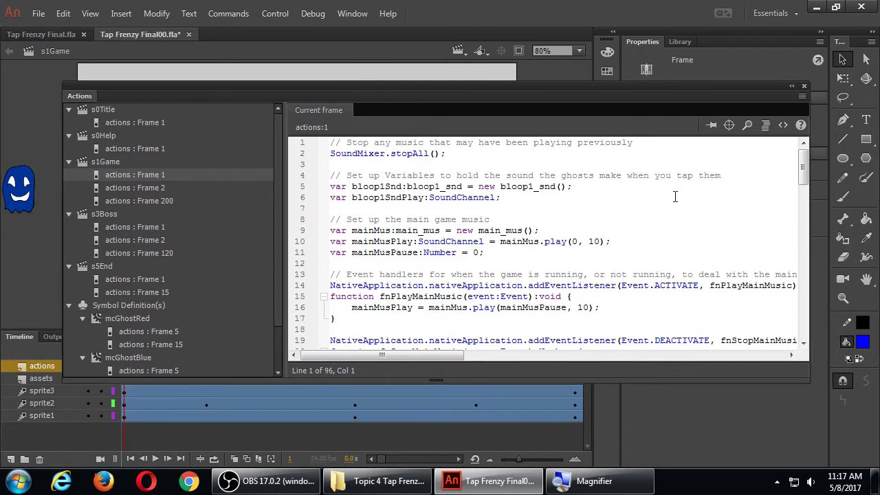
Highlight the stopAll call and the bloop1Snd sound variable declarations.
left_click(672, 199)
left_click_drag(351, 153, 430, 153)
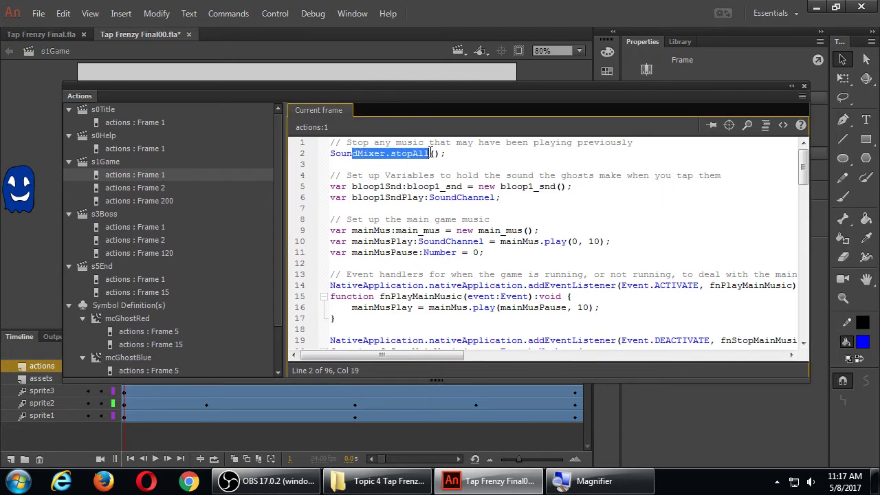
left_click_drag(385, 186, 456, 198)
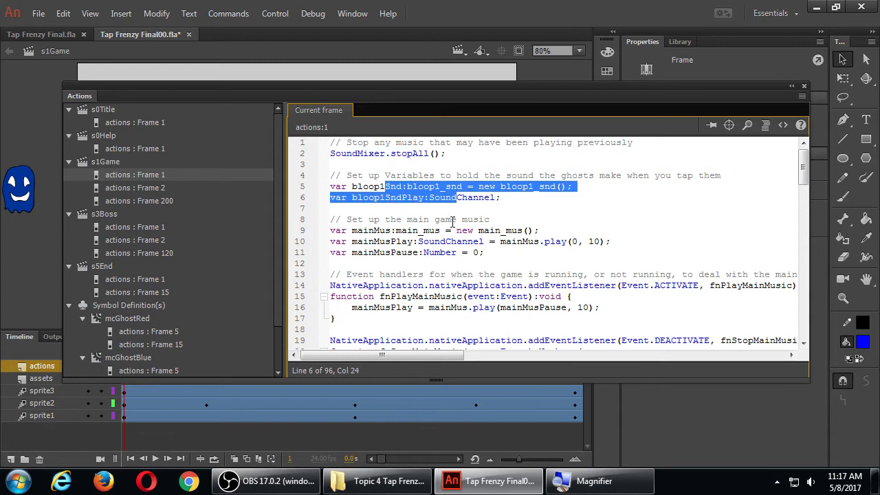
left_click_drag(379, 186, 439, 186)
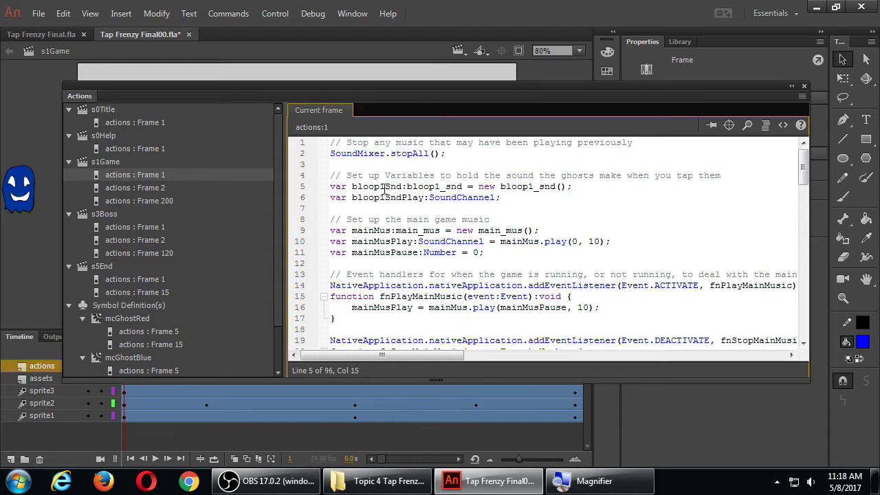
Scroll past the music-stopping handler down to the 10-second game timer setup.
scroll(466, 258, "down", 1)
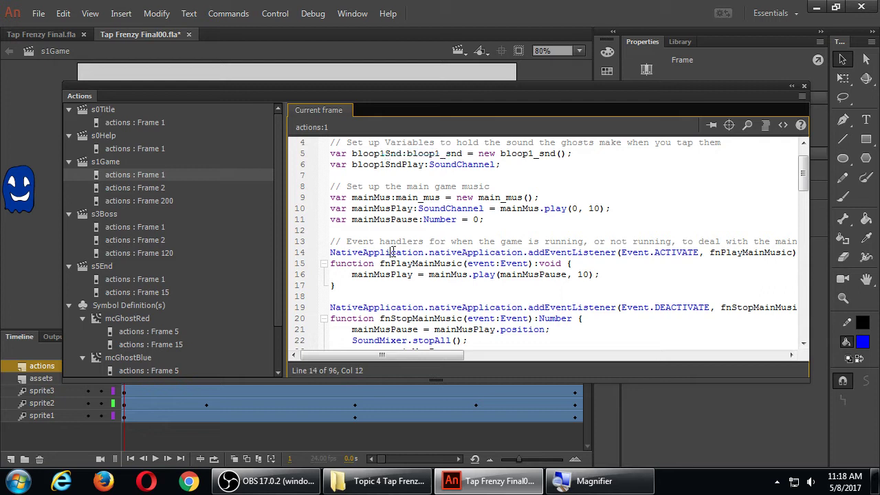
left_click_drag(390, 252, 507, 275)
scroll(507, 275, "down", 1)
scroll(481, 272, "down", 1)
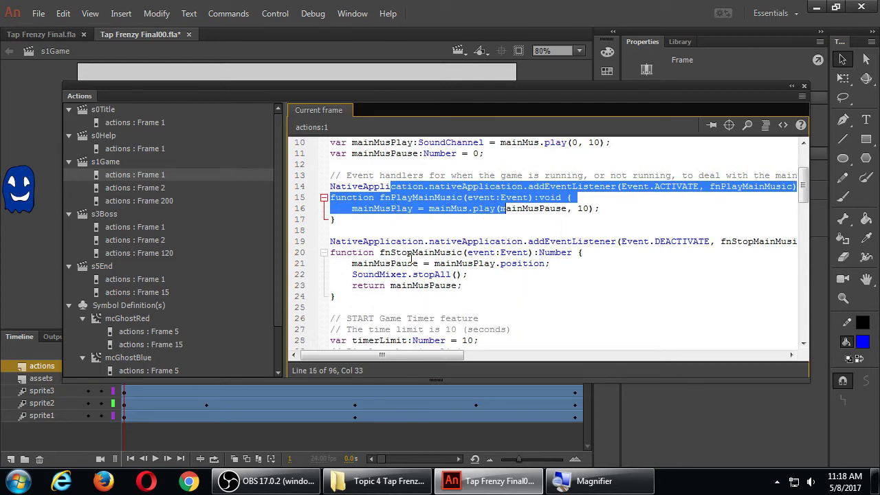
left_click_drag(406, 252, 456, 274)
scroll(470, 279, "down", 1)
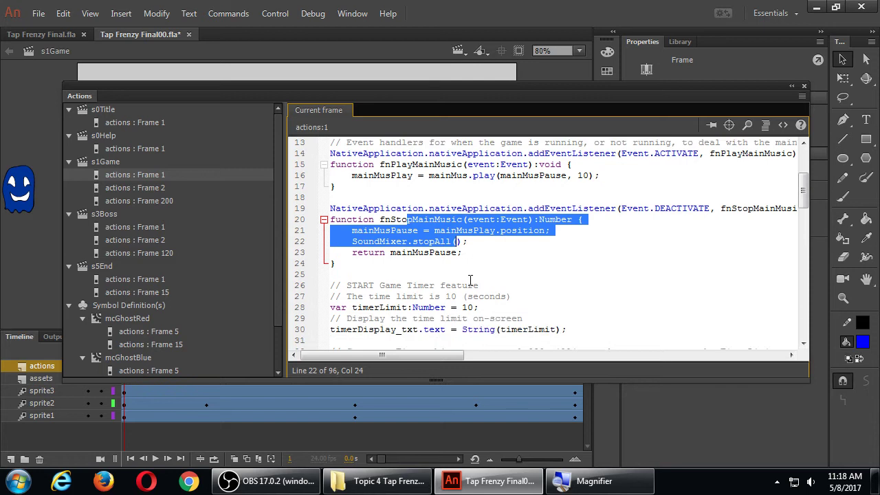
scroll(469, 280, "down", 1)
scroll(466, 279, "down", 1)
scroll(464, 281, "down", 1)
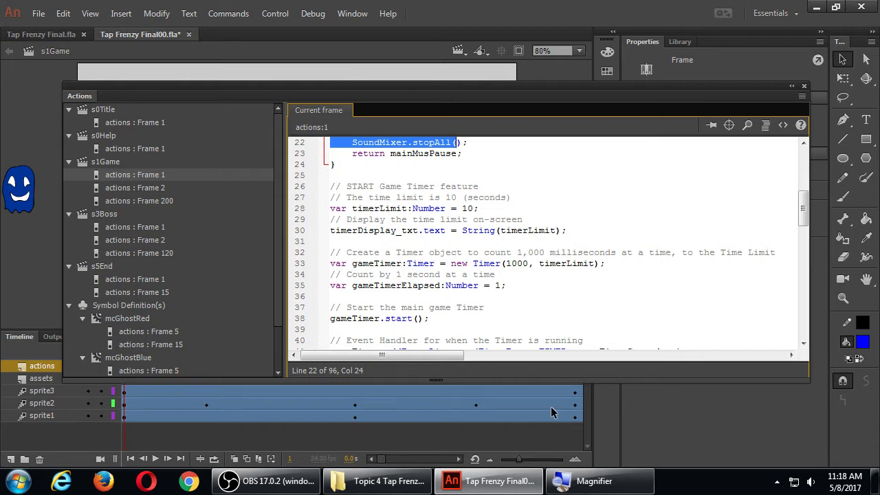
left_click_drag(639, 378, 639, 421)
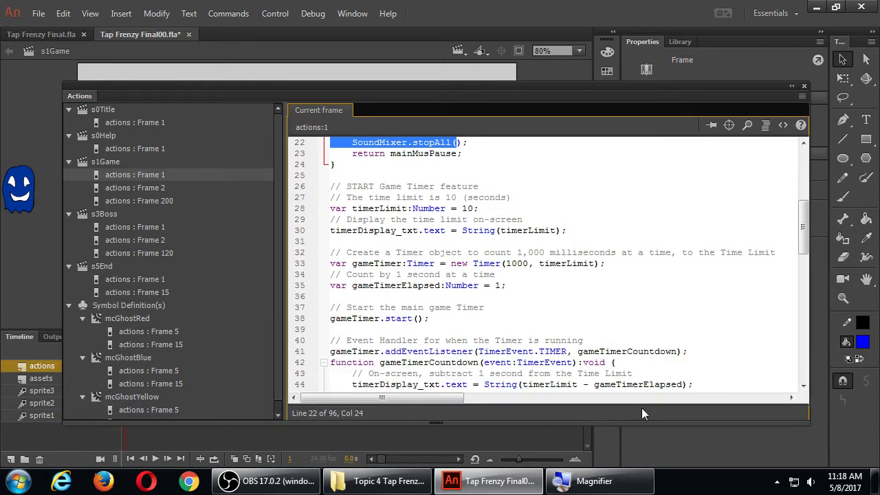
left_click(495, 208)
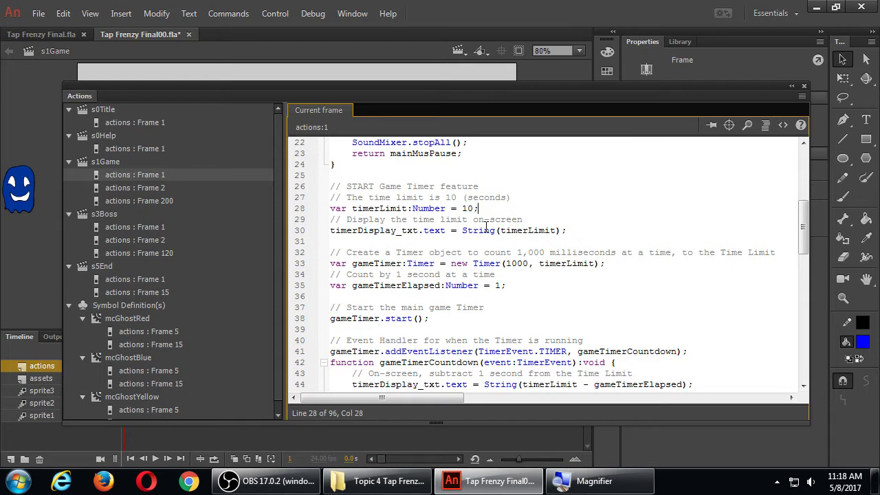
scroll(487, 230, "down", 2)
scroll(492, 279, "down", 1)
scroll(489, 283, "down", 1)
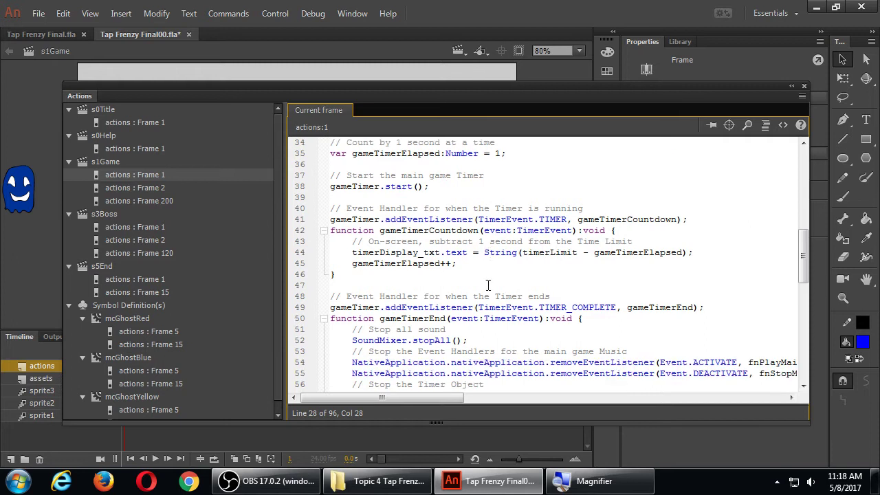
left_click_drag(446, 208, 473, 219)
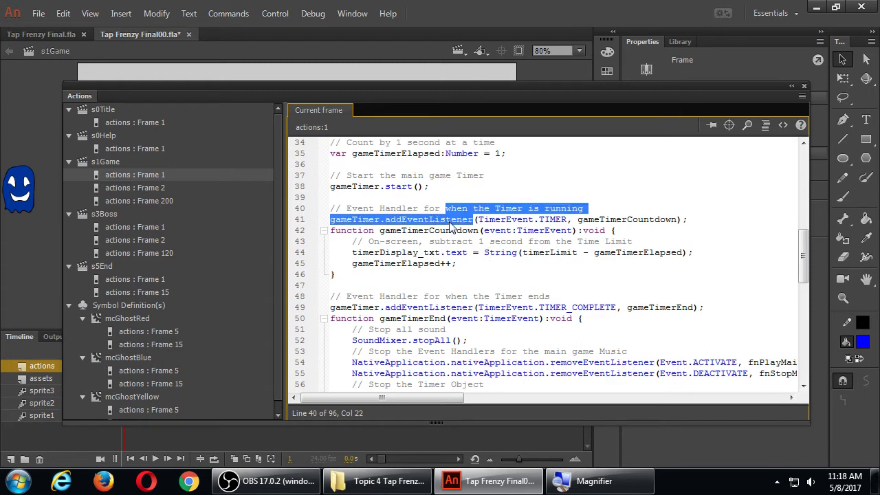
double_click(451, 220)
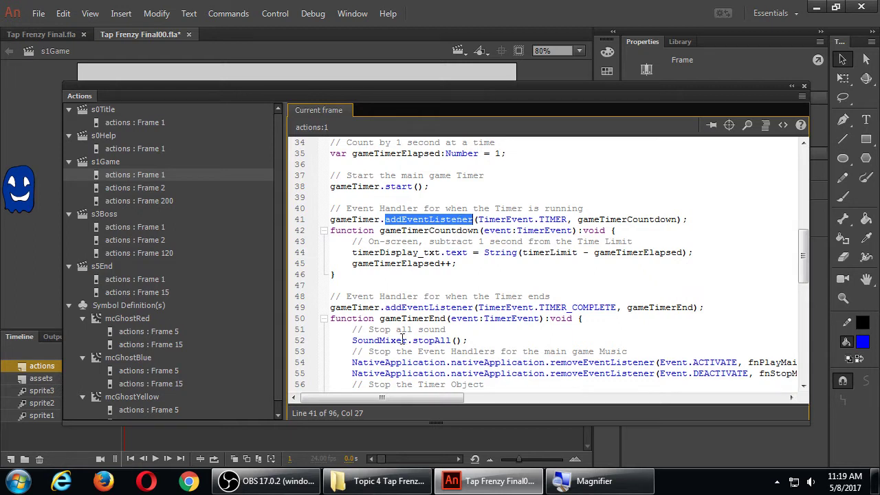
left_click_drag(402, 340, 448, 340)
scroll(448, 341, "down", 1)
scroll(440, 336, "down", 1)
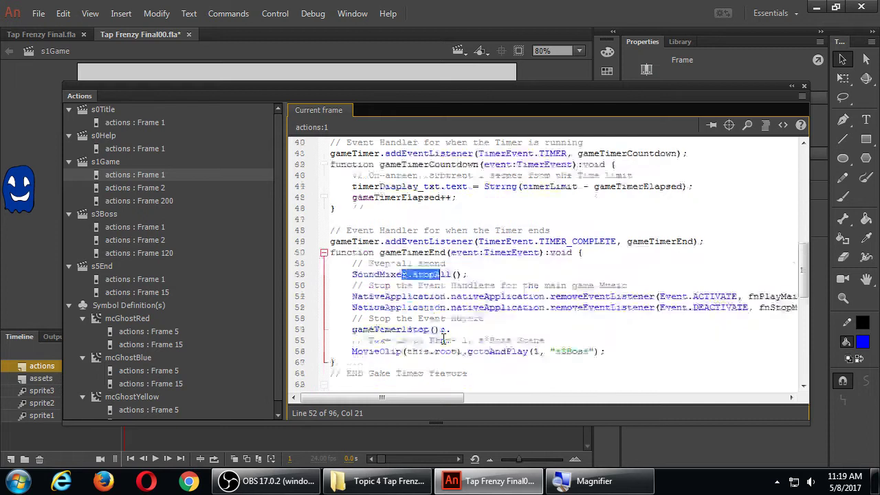
scroll(429, 325, "down", 1)
left_click_drag(400, 296, 440, 296)
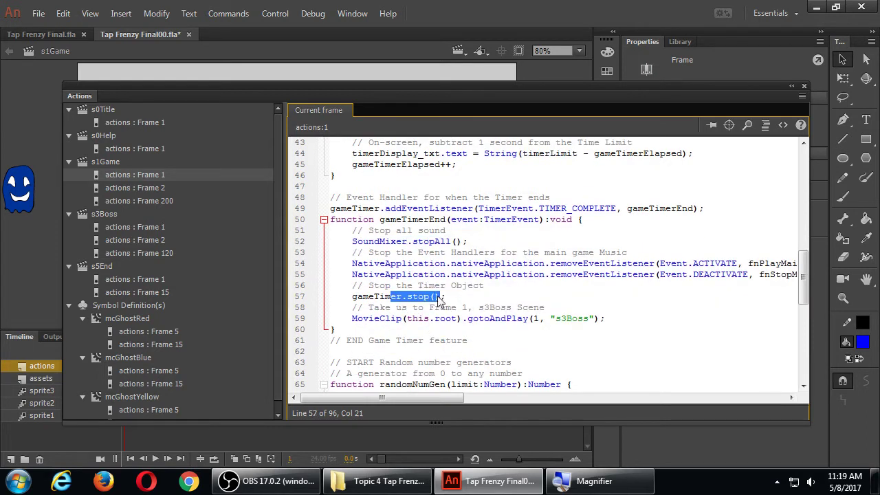
left_click_drag(385, 318, 576, 319)
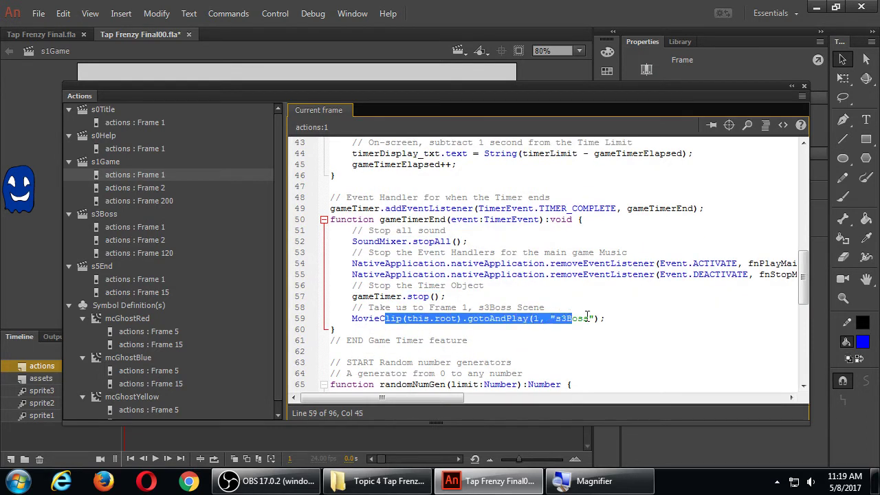
double_click(572, 318)
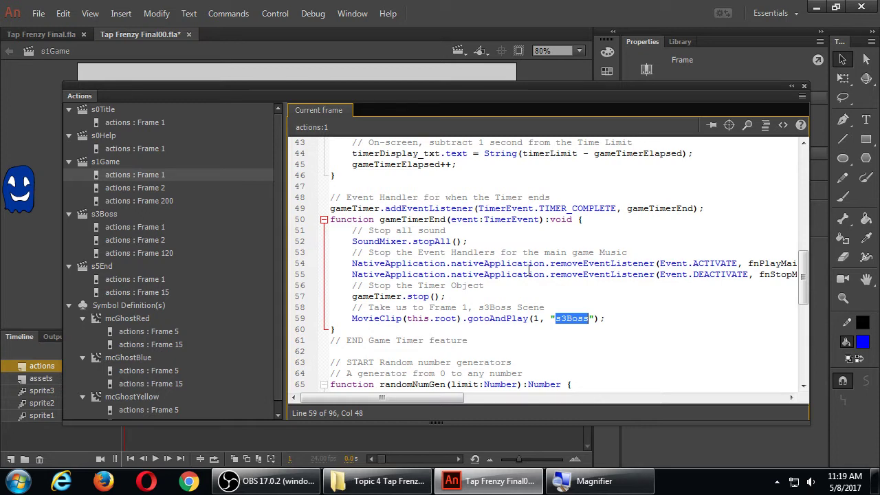
Scroll down and highlight the randomNumGen call for red ghost hits.
scroll(528, 275, "down", 1)
scroll(534, 294, "down", 1)
scroll(536, 297, "down", 1)
scroll(528, 295, "down", 1)
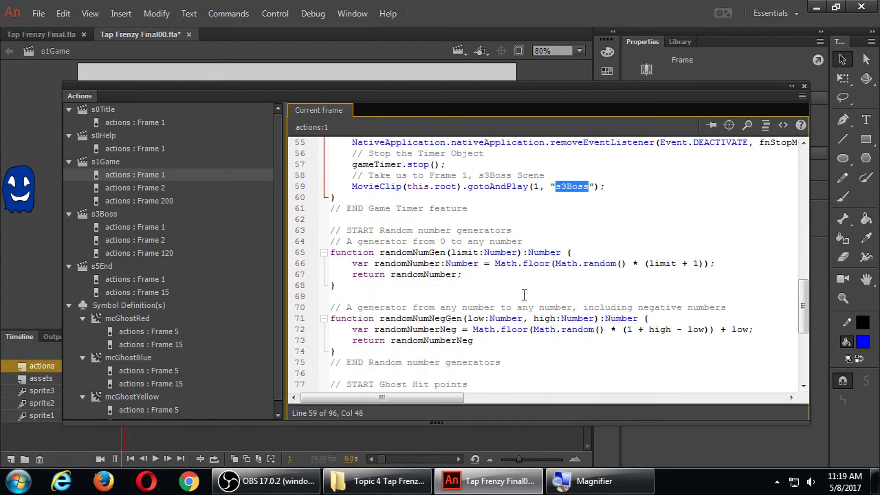
scroll(516, 288, "down", 2)
scroll(509, 282, "down", 2)
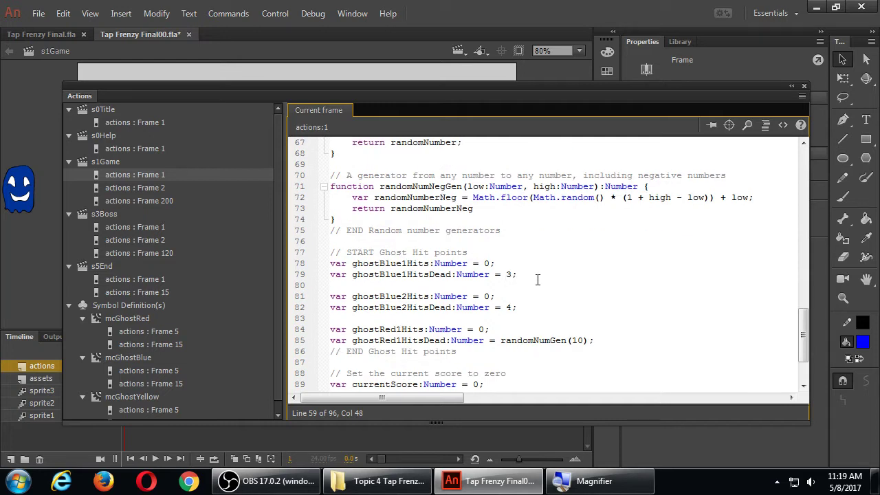
scroll(540, 248, "down", 1)
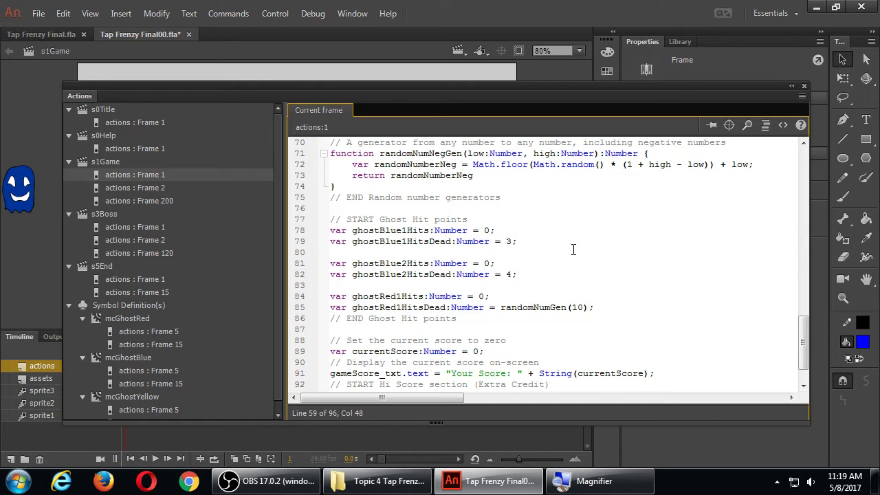
left_click_drag(533, 308, 571, 307)
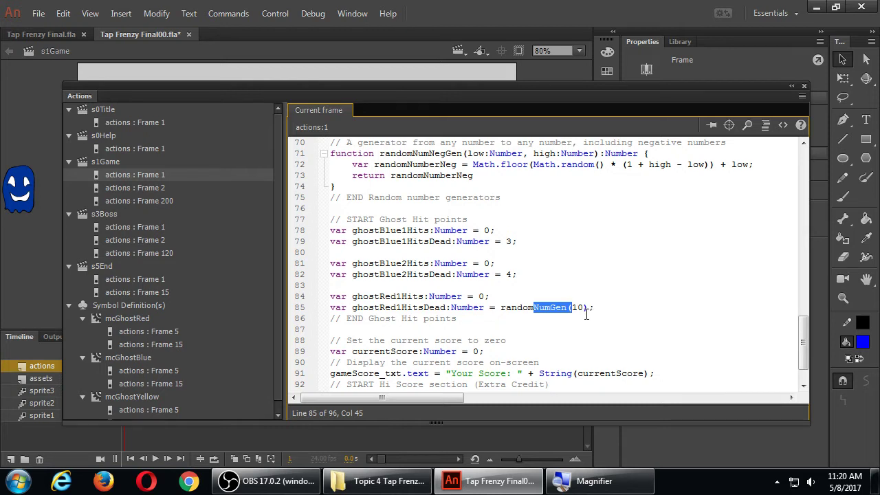
Review the 0-to-any-number and negative-range random number generator functions.
scroll(585, 310, "up", 2)
scroll(584, 310, "up", 1)
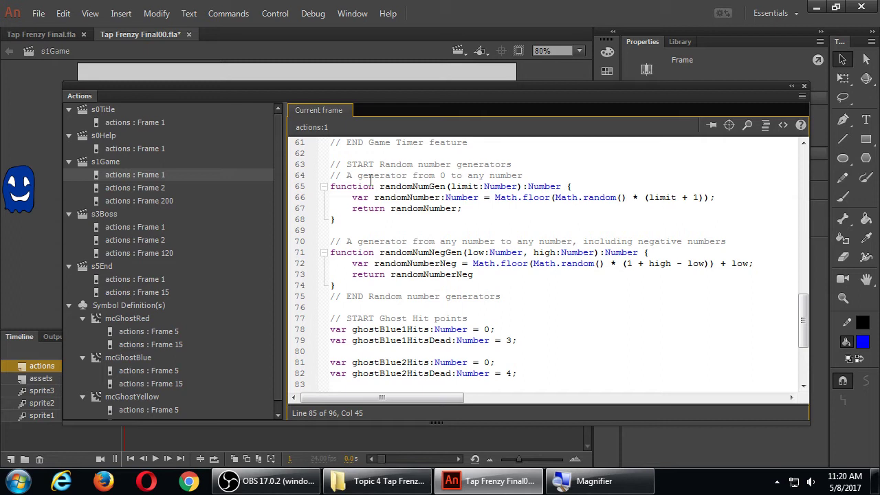
left_click_drag(363, 175, 473, 180)
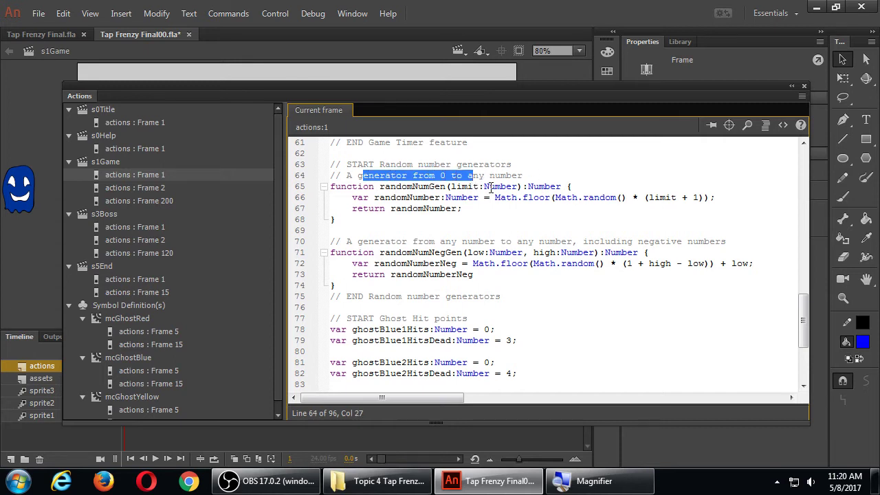
scroll(493, 184, "down", 1)
left_click_drag(434, 220, 469, 220)
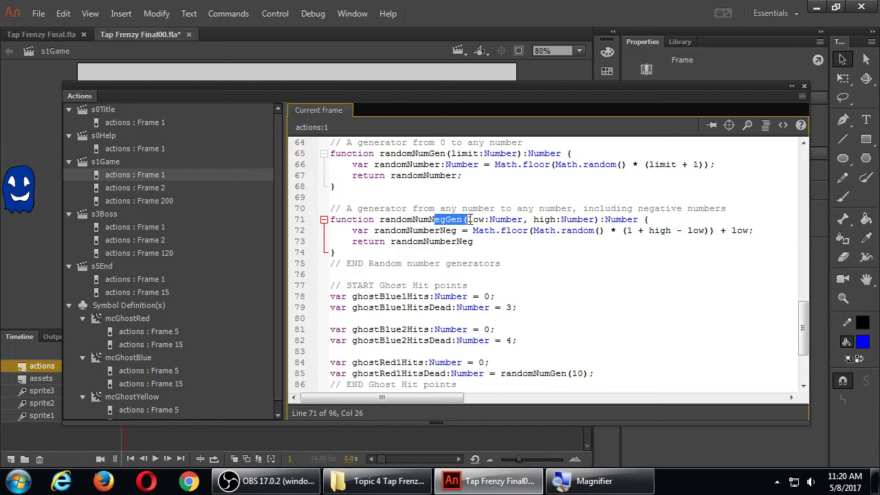
scroll(471, 225, "down", 2)
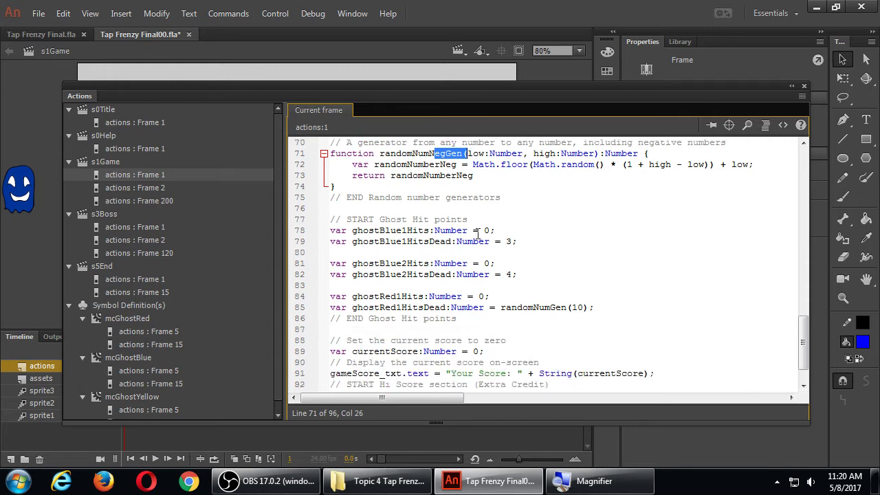
scroll(476, 231, "down", 1)
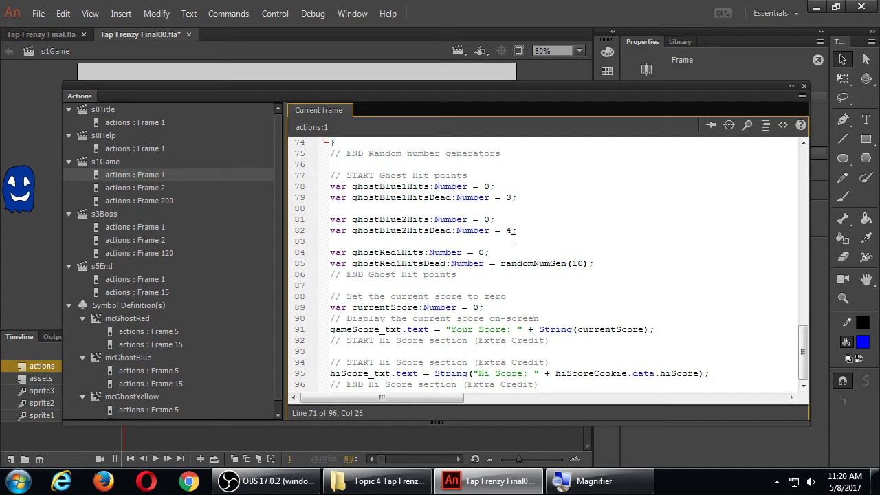
Show the s1Game Frame 2 script, briefly collapsing and re-expanding the script editor.
left_click(162, 189)
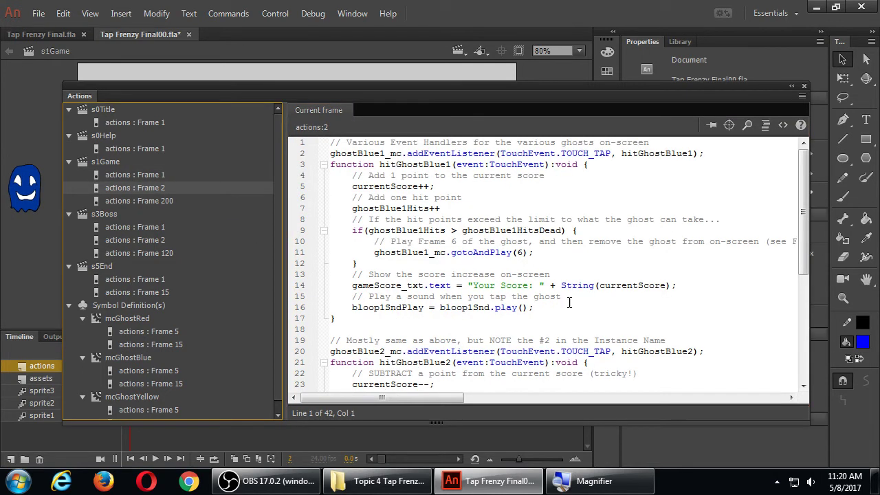
left_click(543, 286)
scroll(544, 292, "down", 5)
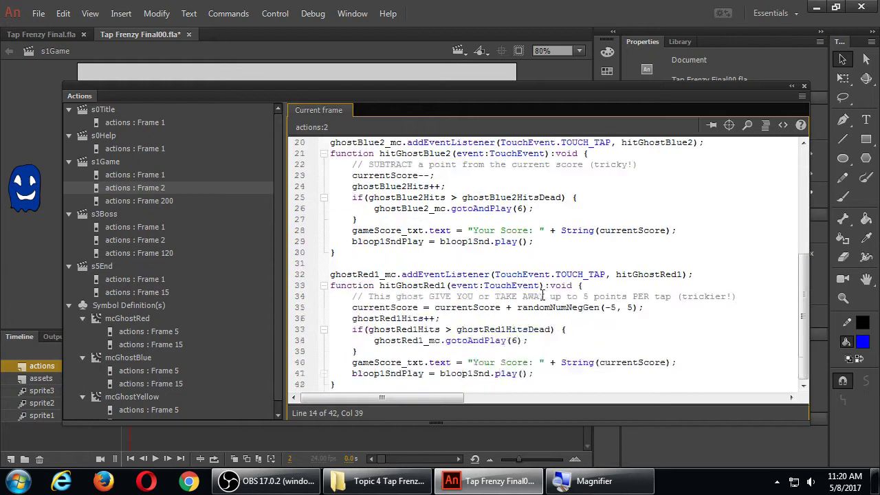
double_click(83, 97)
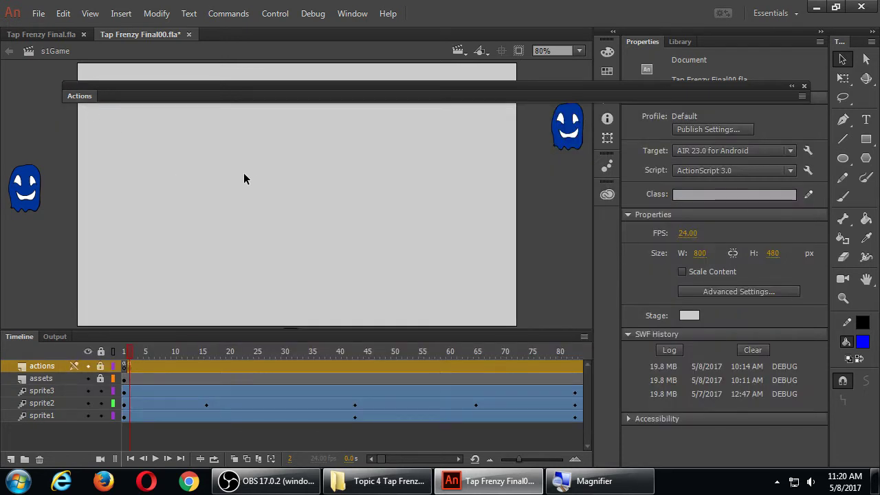
double_click(70, 96)
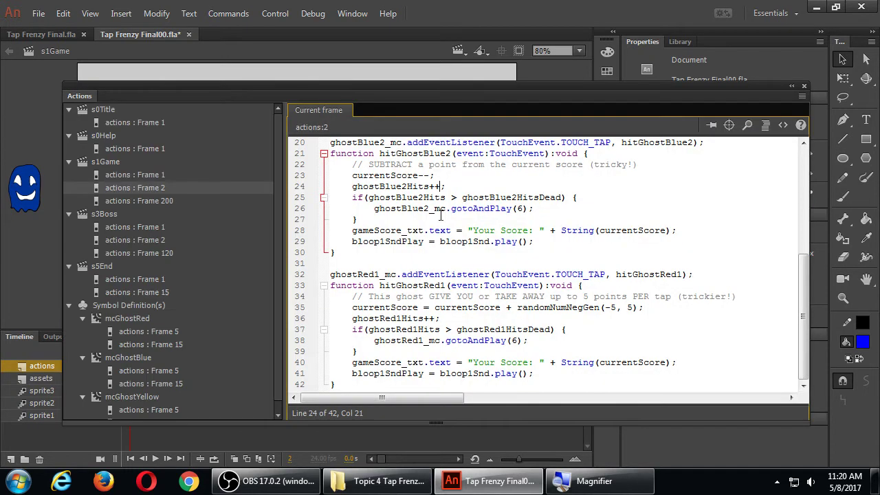
scroll(443, 217, "up", 3)
scroll(444, 216, "up", 4)
scroll(443, 216, "up", 1)
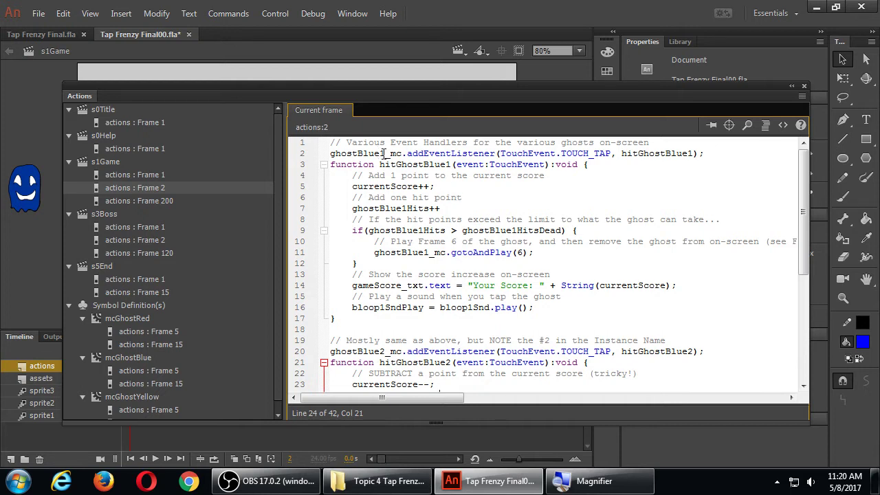
Highlight ghostBlue1, its hitGhostBlue1 listener and function, and the score display line.
left_click_drag(385, 153, 333, 155)
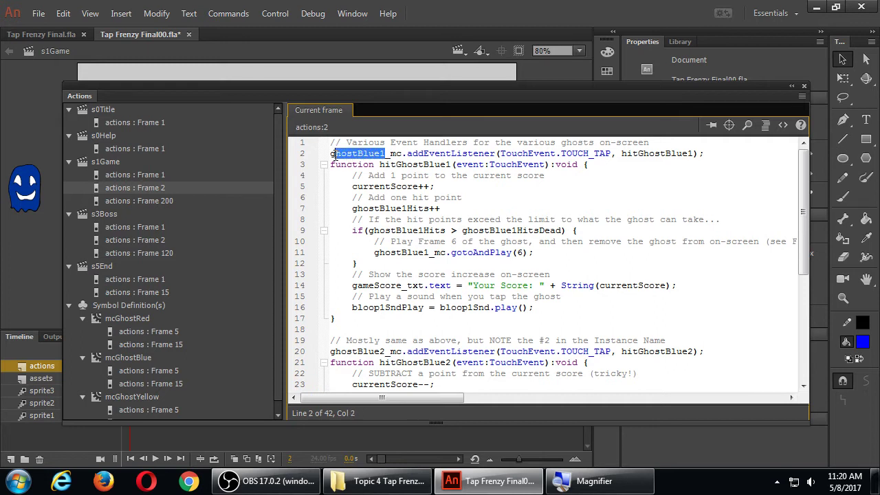
double_click(648, 159)
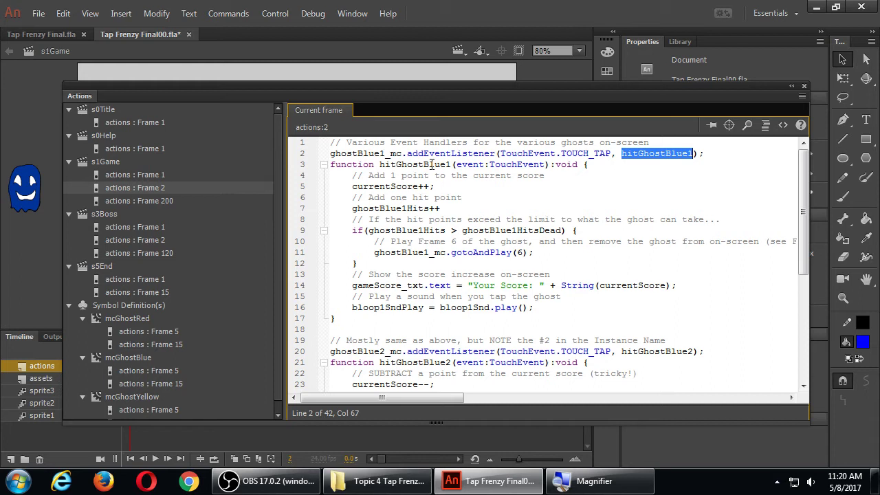
double_click(435, 165)
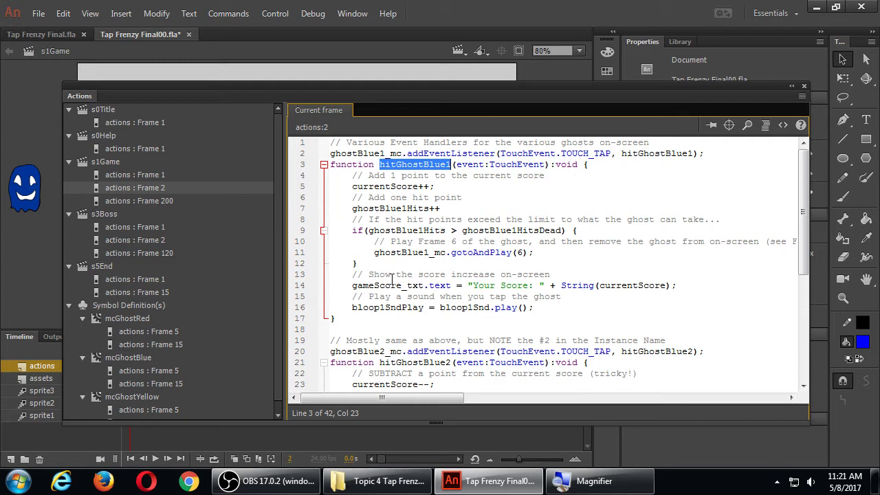
left_click_drag(374, 286, 440, 288)
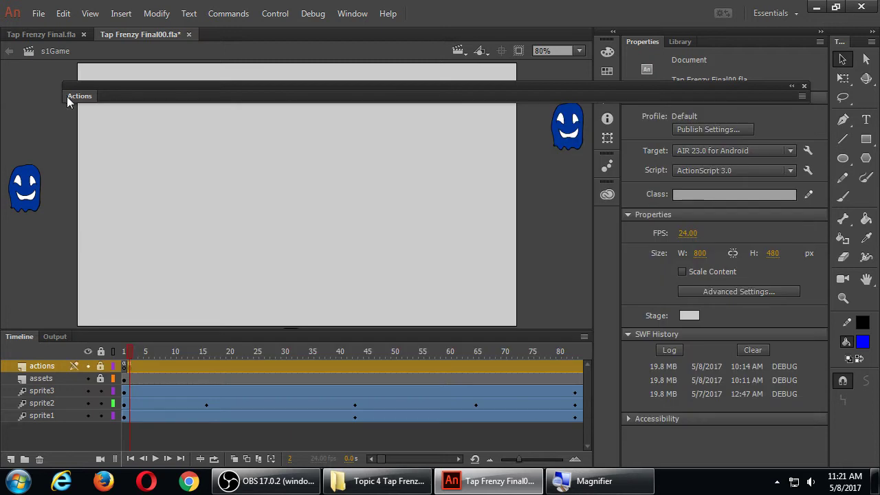
Collapse the script editor, zoom to 50%, and inspect the timer field and blue ghost.
double_click(71, 97)
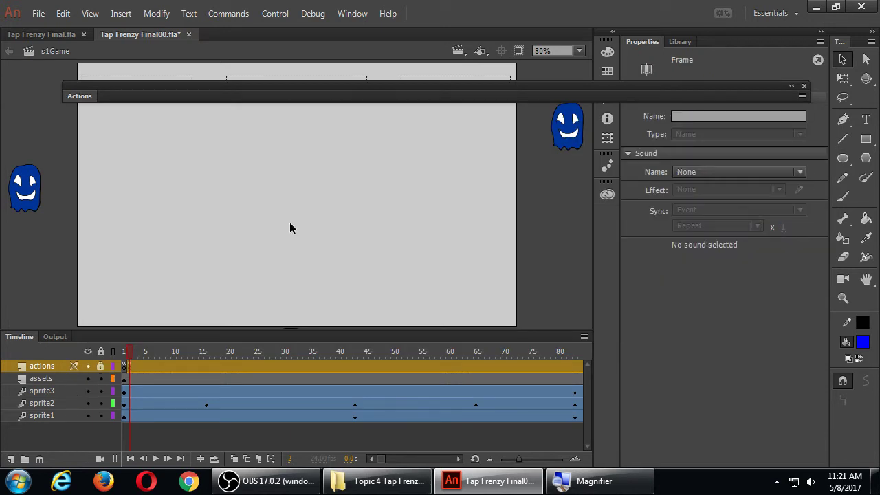
left_click(566, 206)
left_click(579, 50)
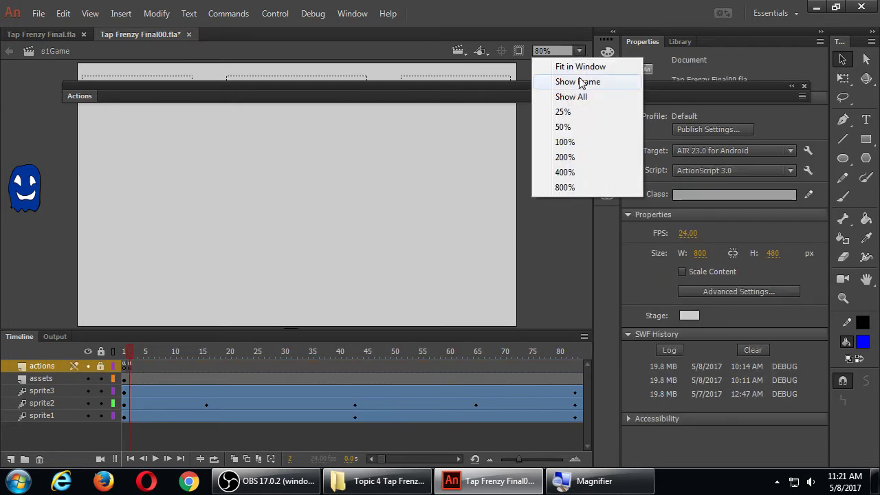
left_click(564, 127)
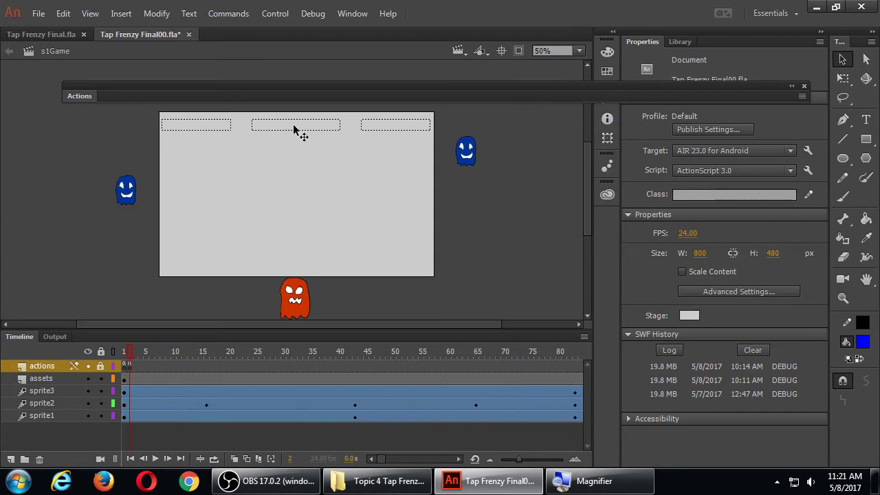
left_click(107, 377)
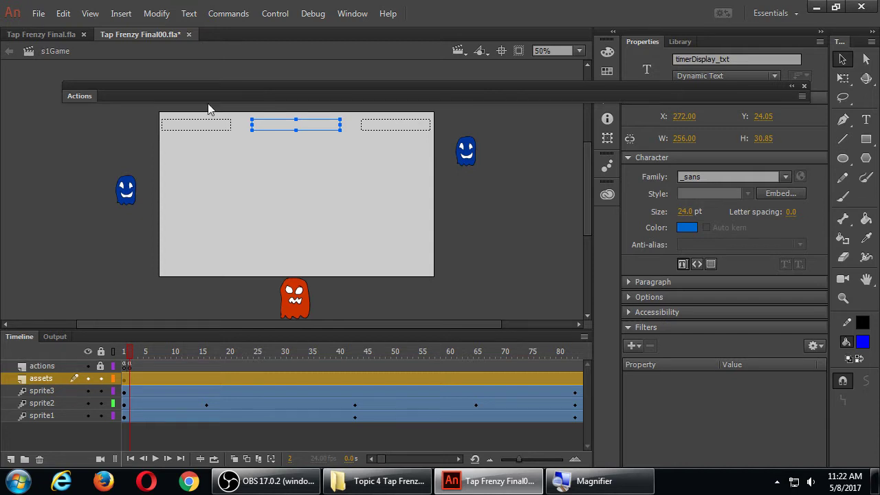
left_click(127, 190)
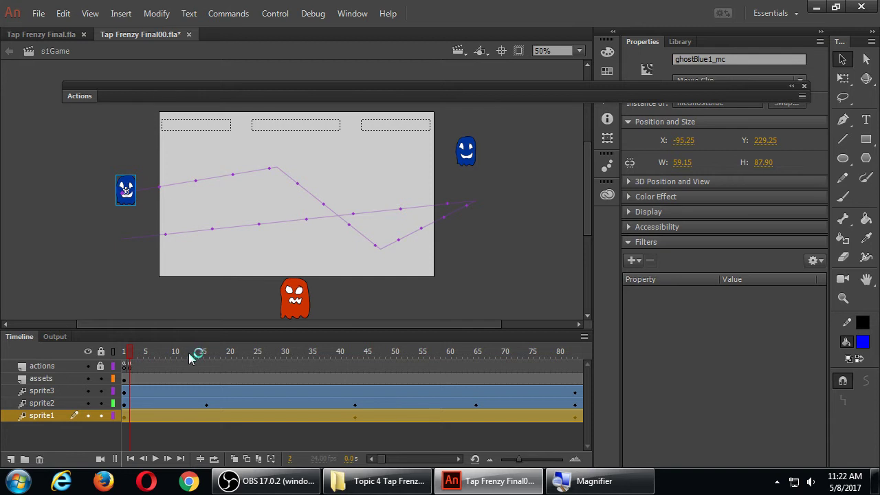
Select actions frame 1 and highlight the hitGhostBlue1 handler code in the script panel.
left_click(127, 366)
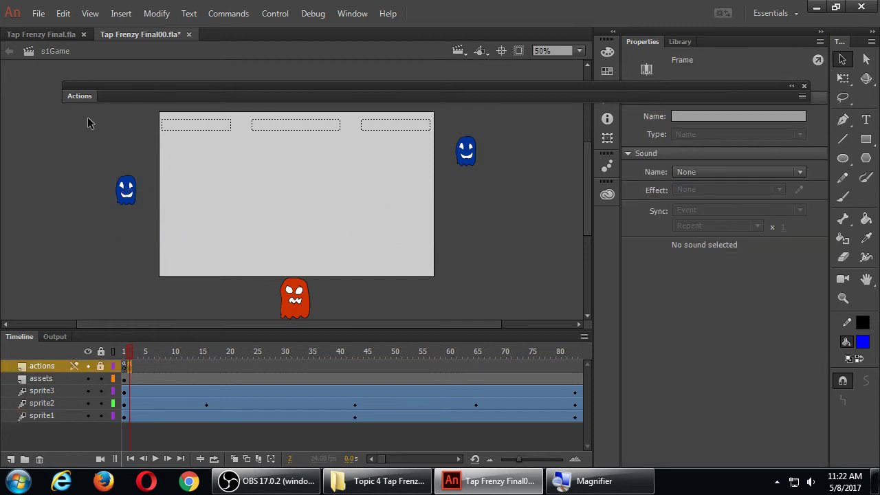
left_click(79, 95)
left_click_drag(401, 165, 487, 307)
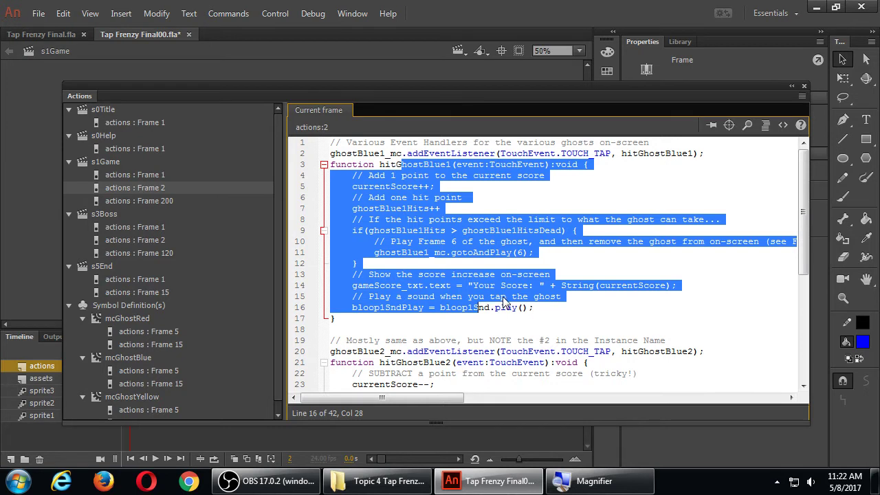
scroll(502, 299, "down", 2)
scroll(501, 299, "down", 1)
scroll(503, 298, "down", 1)
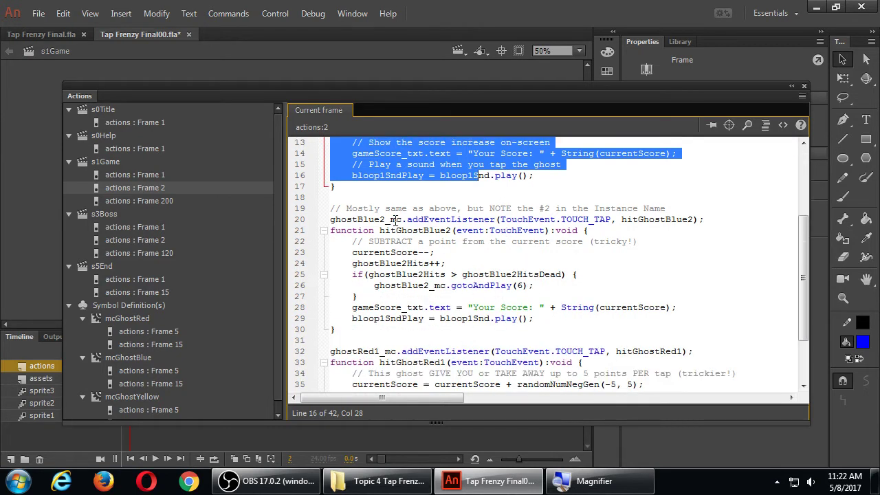
left_click_drag(385, 220, 352, 220)
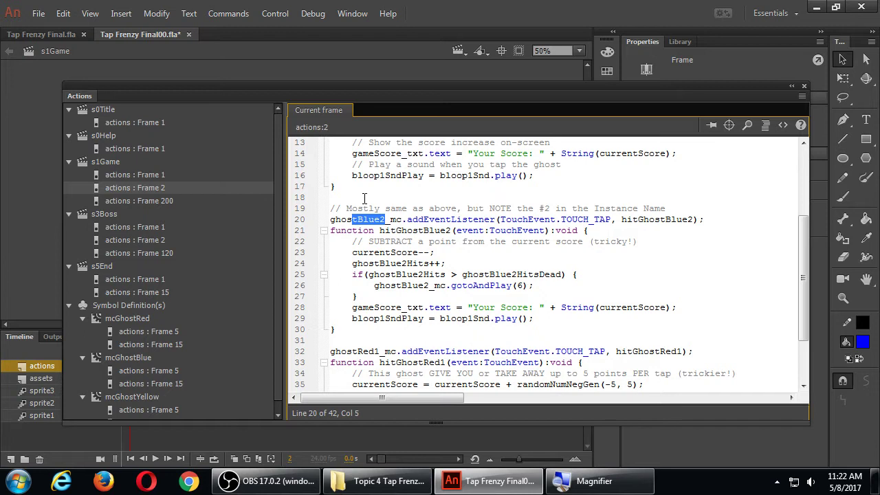
left_click(427, 253)
left_click_drag(427, 253, 417, 252)
scroll(477, 250, "down", 3)
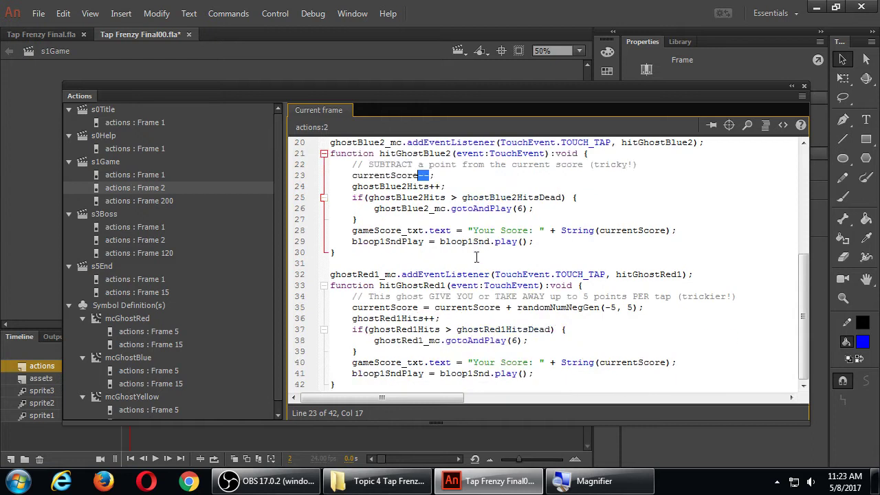
Highlight the red ghost handler's score, hit count, gotoAndPlay(6), text update and sound lines.
double_click(405, 308)
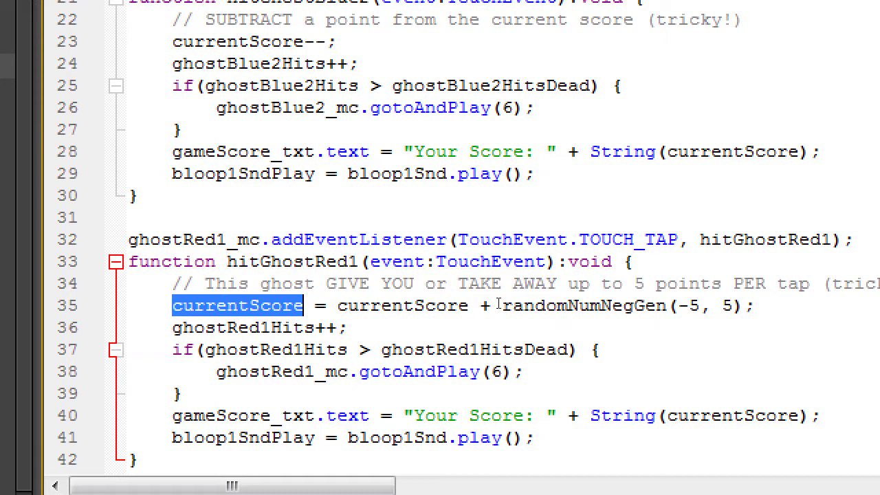
left_click_drag(248, 327, 337, 327)
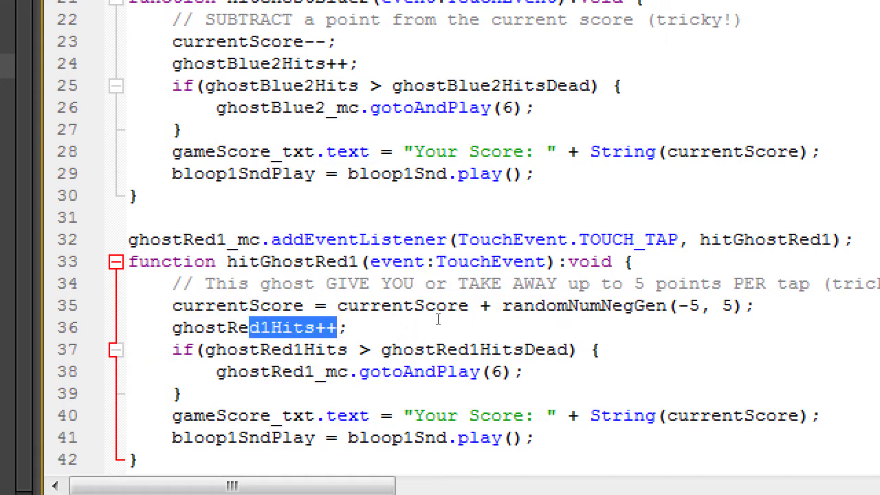
left_click_drag(249, 372, 524, 371)
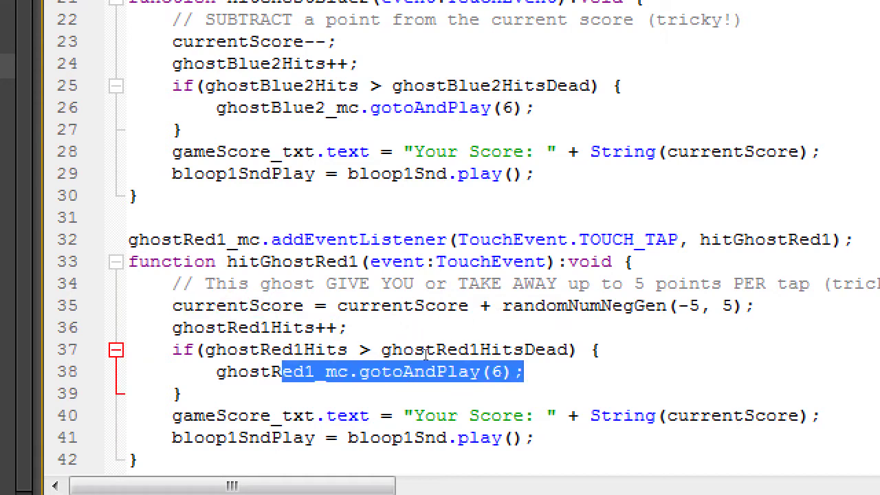
left_click_drag(303, 415, 391, 415)
left_click_drag(293, 437, 425, 437)
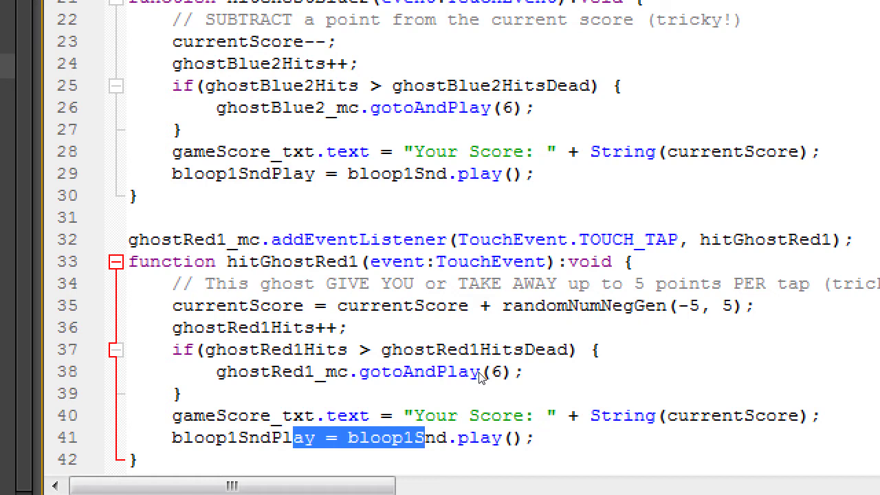
Open the mcGhostBlue actions Frame 5 script from the script navigator.
key("super+minus")
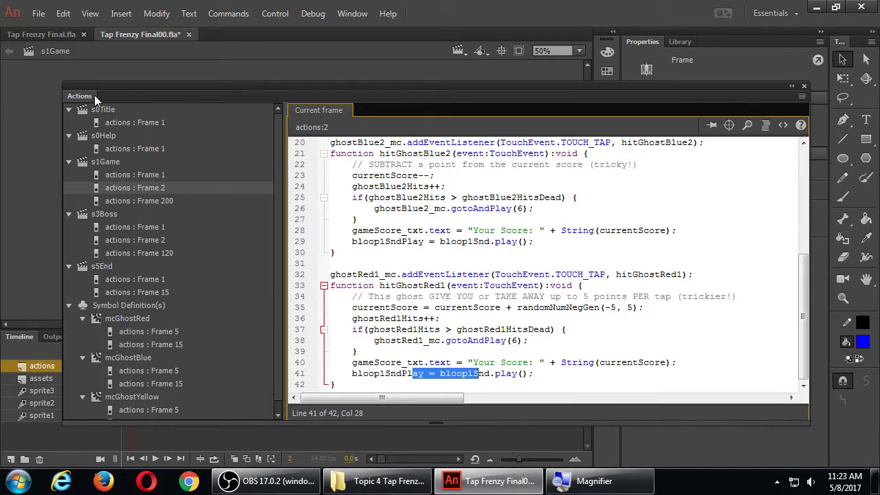
double_click(94, 96)
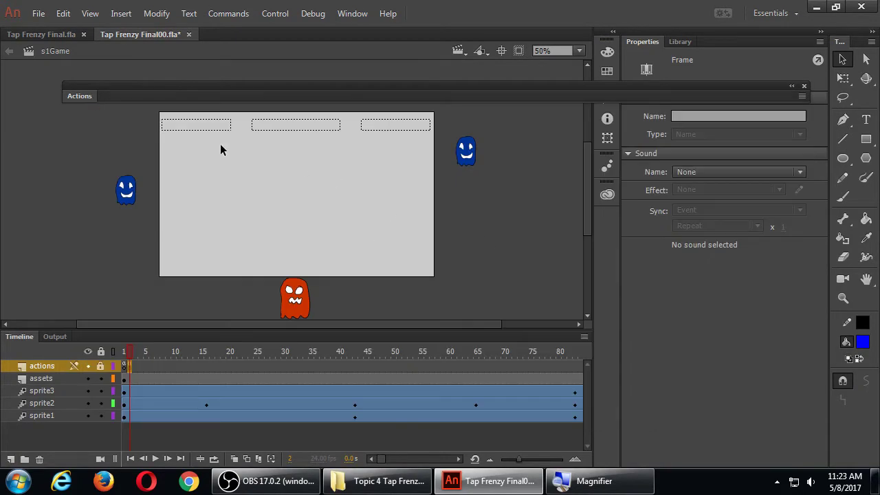
double_click(79, 96)
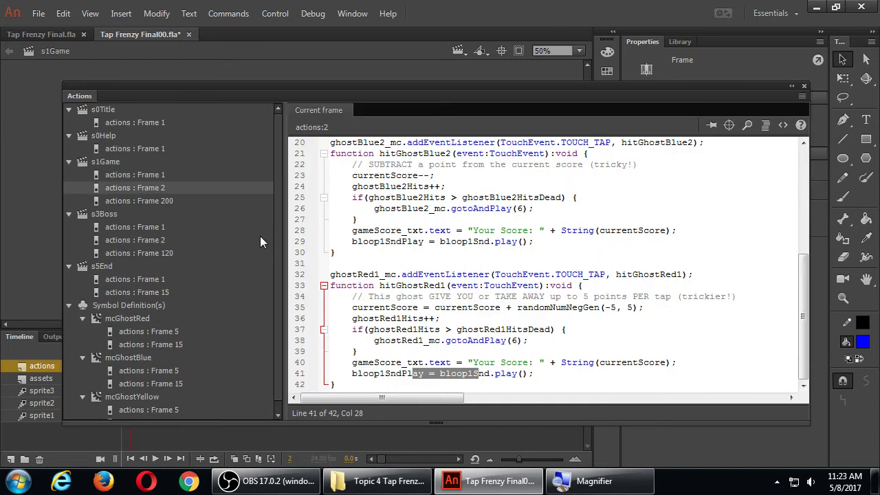
scroll(275, 224, "down", 1)
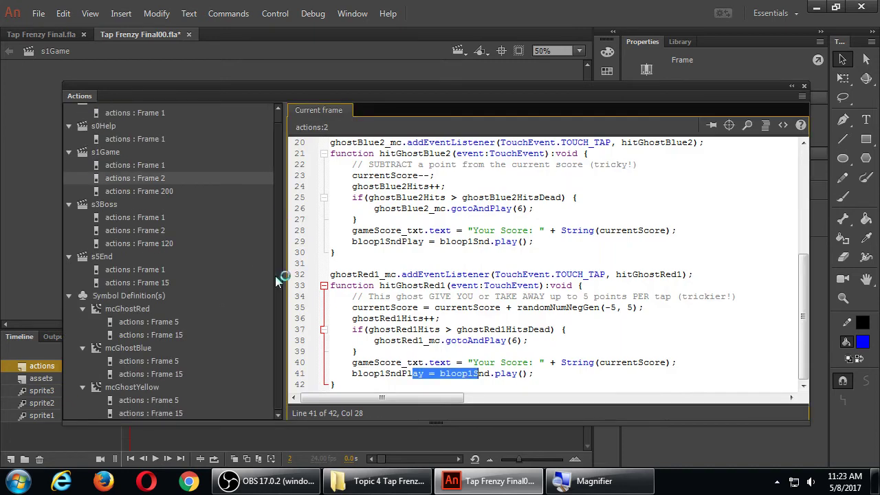
left_click(150, 362)
Show the blue ghost's frame 5 gotoAndPlay(1) script and preview its faces at frames 1, 5 and 11.
double_click(76, 96)
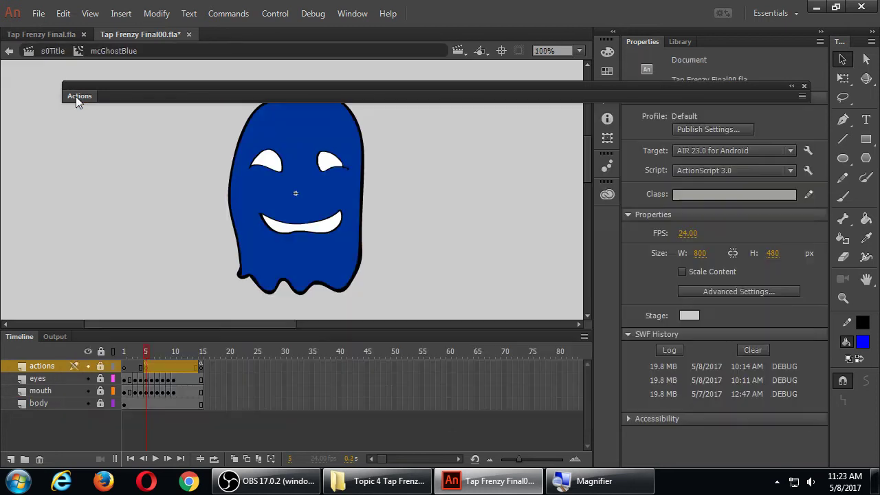
left_click(126, 353)
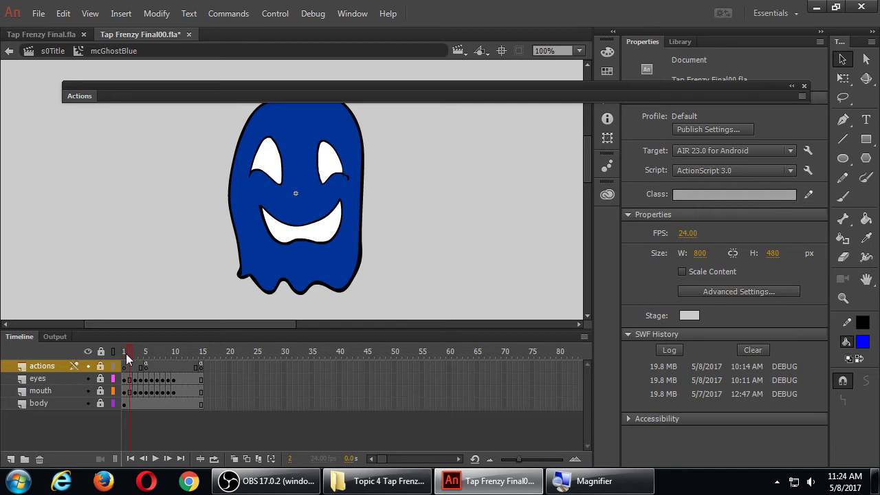
left_click(147, 356)
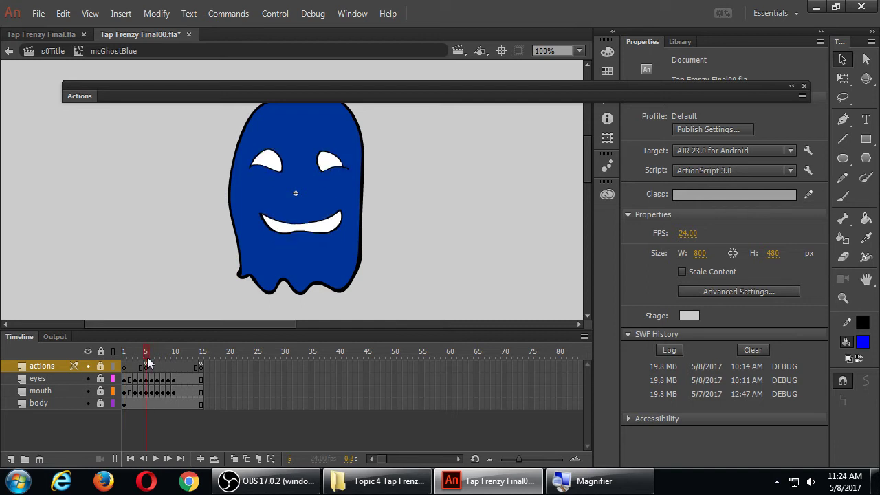
mouse_move(147, 358)
left_mouse_down()
mouse_move(196, 362)
mouse_move(134, 361)
mouse_move(177, 369)
left_mouse_up()
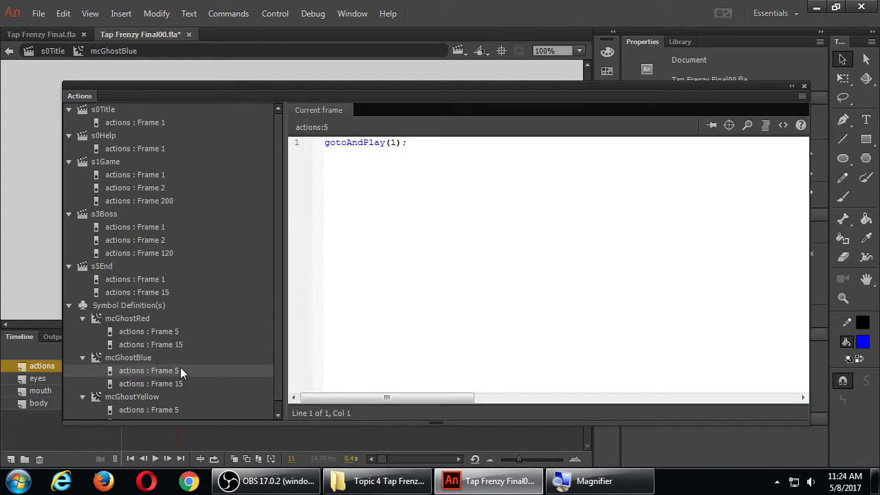
Read the frame 15 scripts of mcGhostBlue and mcGhostRed, then scrub the red ghost to frame 7.
left_click(172, 373)
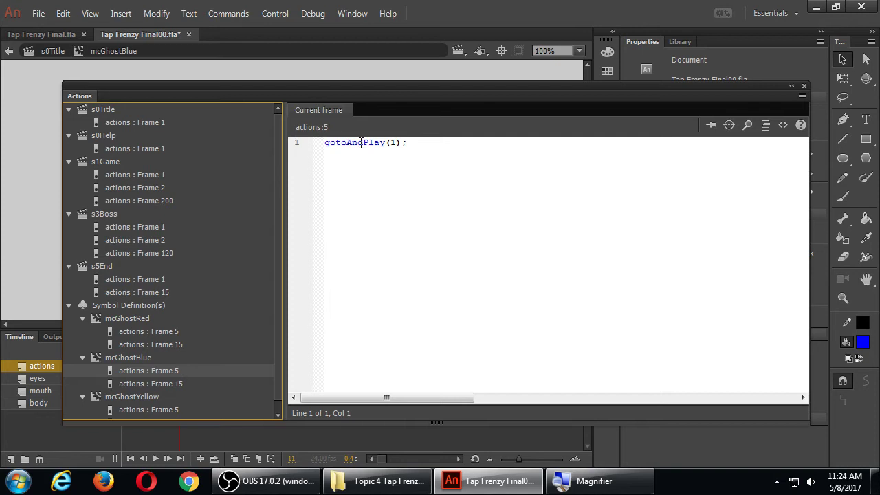
left_click(178, 384)
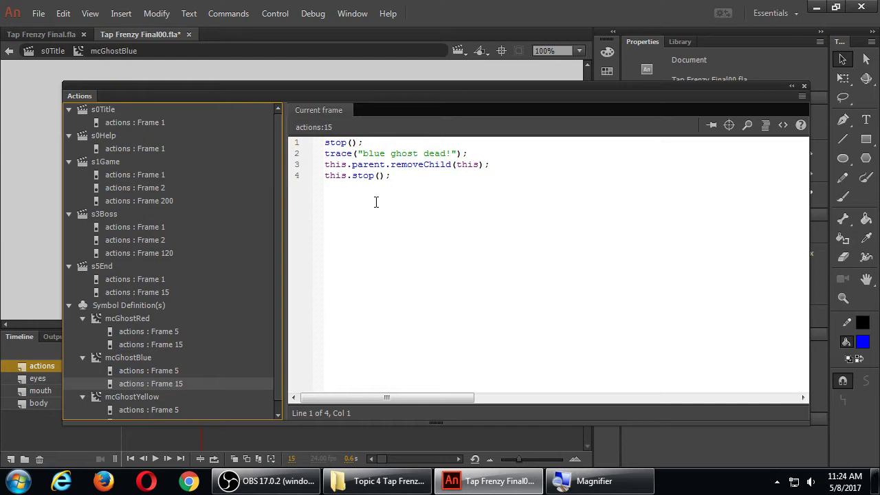
left_click(168, 345)
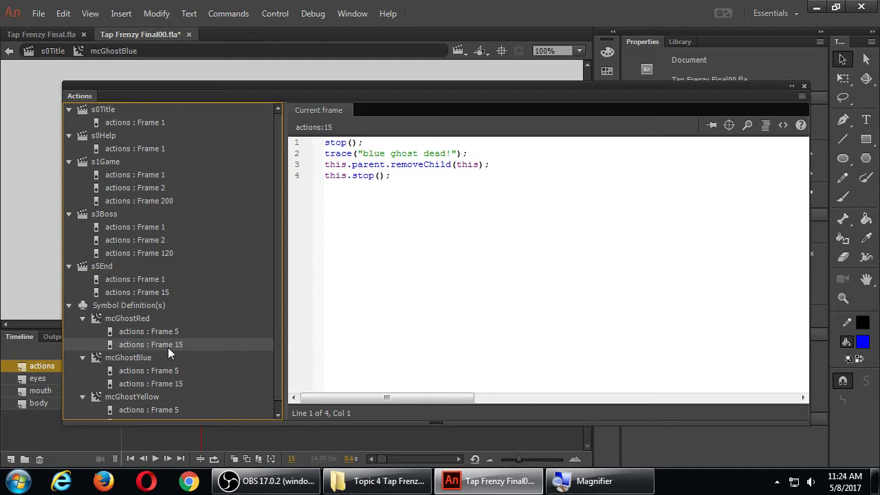
double_click(86, 94)
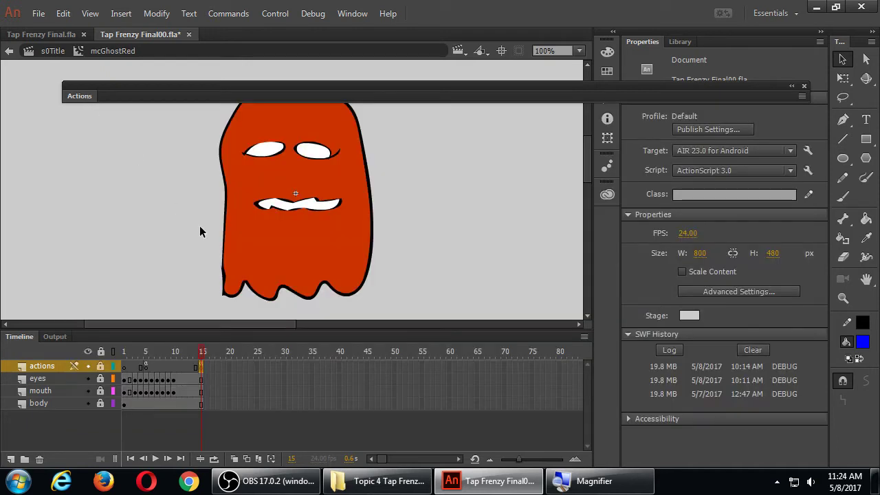
mouse_move(203, 356)
left_mouse_down()
mouse_move(122, 352)
mouse_move(206, 353)
left_mouse_up()
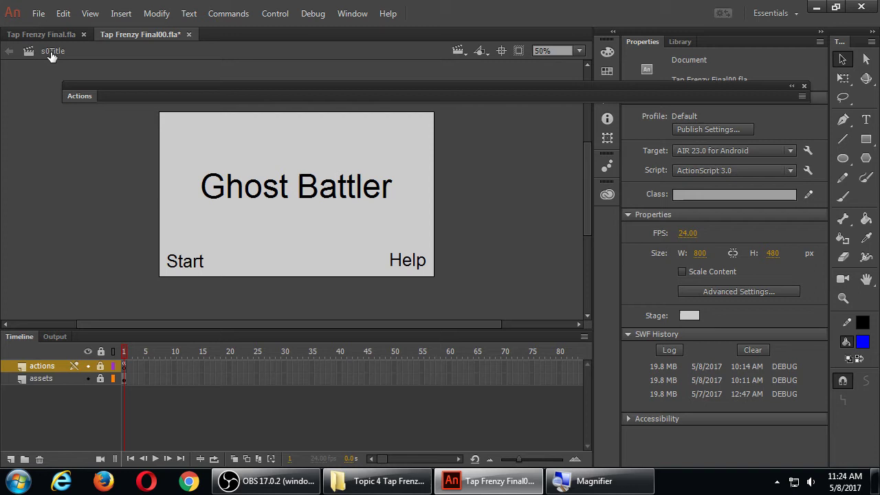
Go from s0Title to the s1Game scene and show its frame 1 script.
left_click(53, 50)
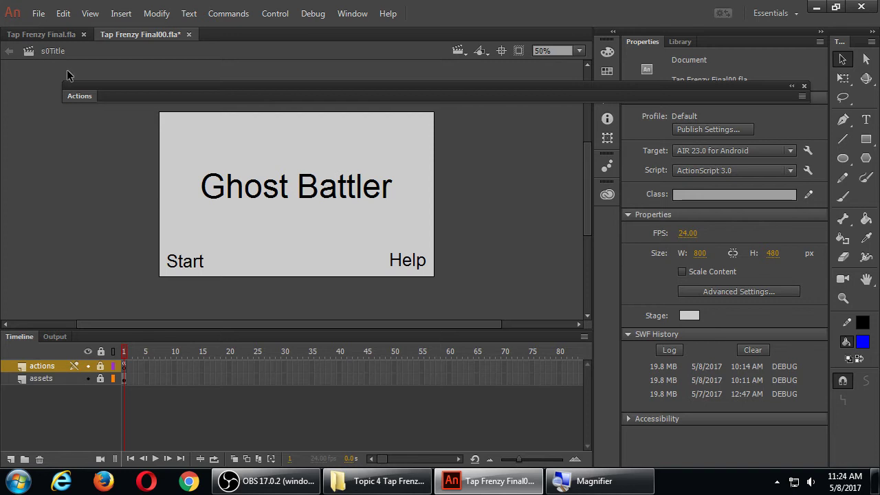
left_click(465, 51)
left_click(489, 94)
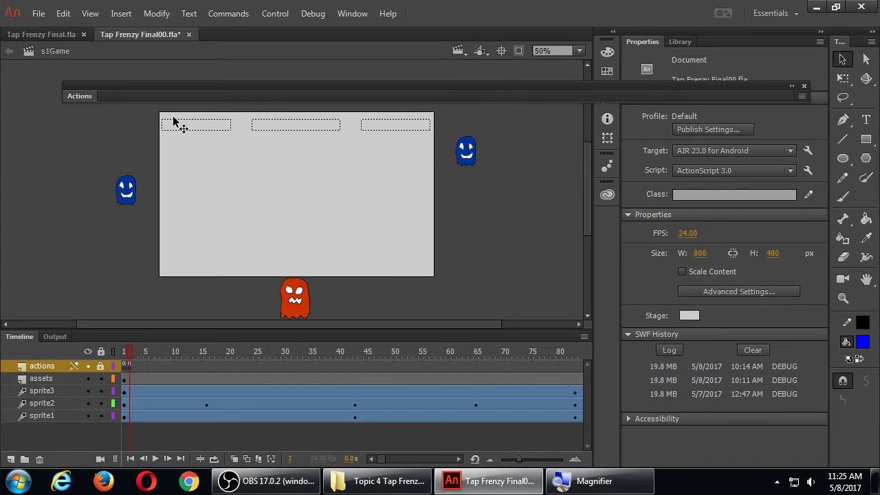
left_click(79, 96)
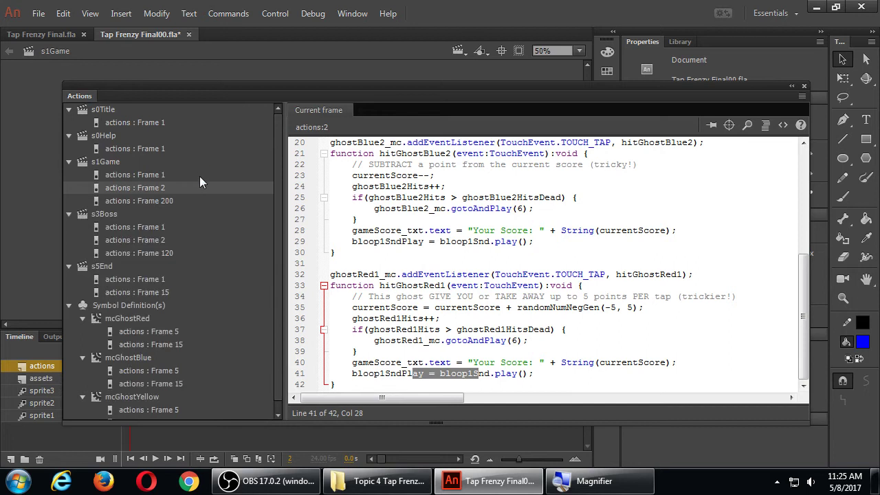
left_click(160, 175)
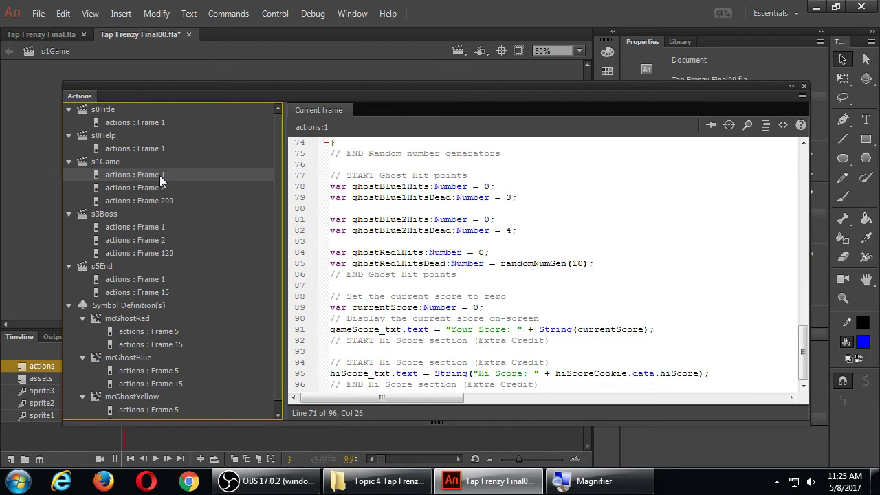
Scroll up through the s1Game timer code, then show the s3Boss frame 1 stage.
left_click(500, 208)
scroll(509, 220, "up", 3)
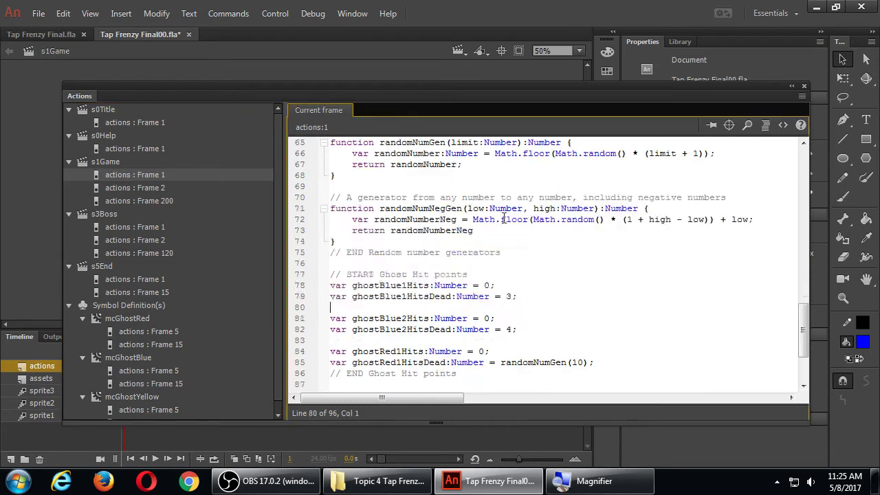
scroll(510, 226, "up", 4)
scroll(511, 226, "up", 2)
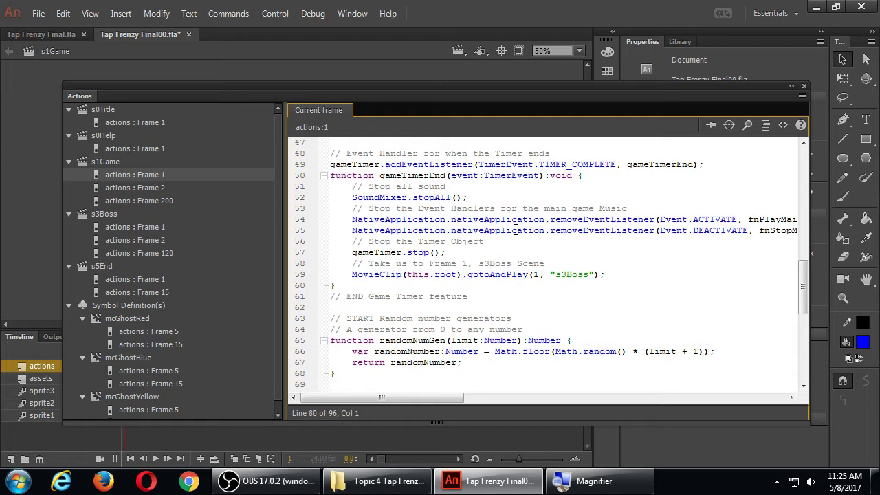
left_click(126, 226)
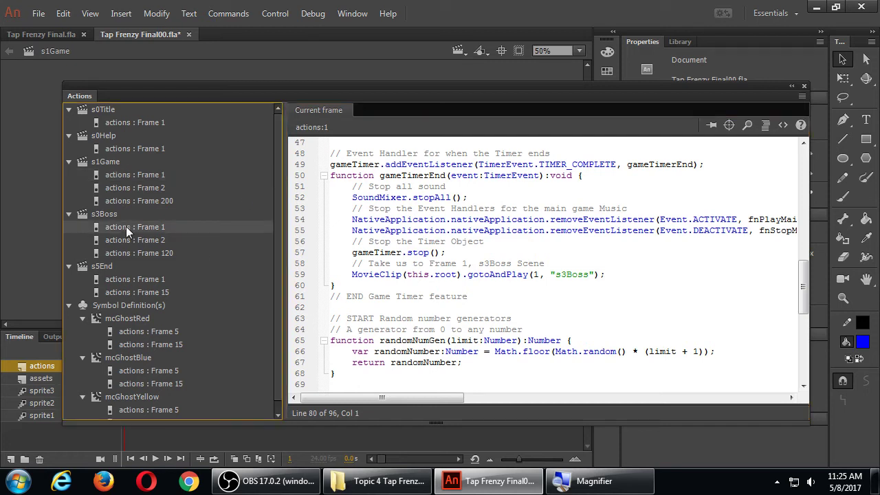
double_click(85, 95)
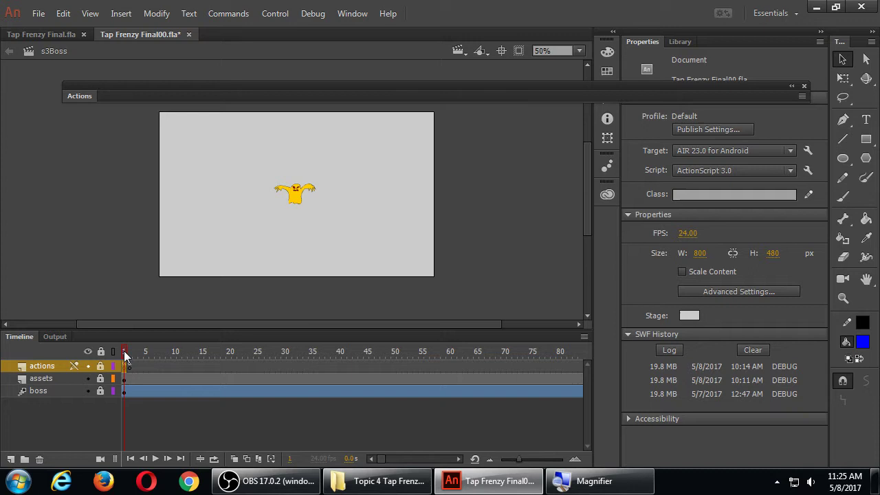
Preview the boss animation, then highlight the stop-all-sounds call and boss music variable declarations.
mouse_move(125, 351)
left_mouse_down()
mouse_move(502, 355)
mouse_move(110, 354)
left_mouse_up()
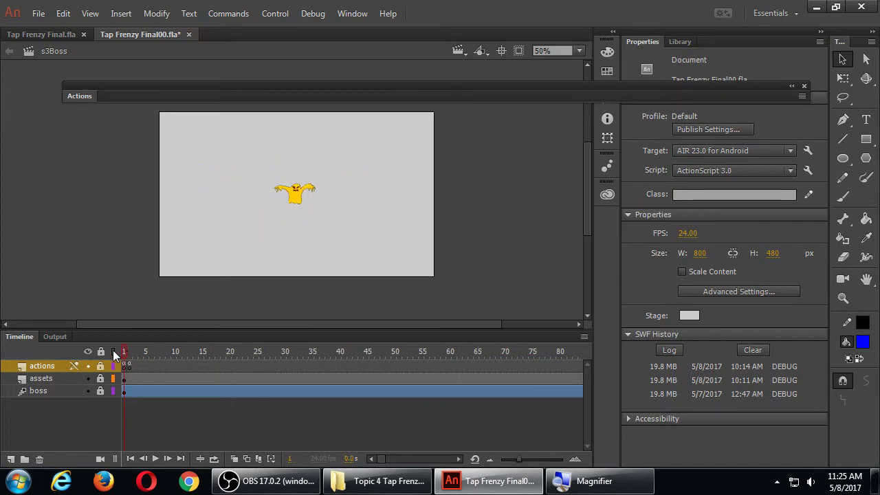
double_click(81, 100)
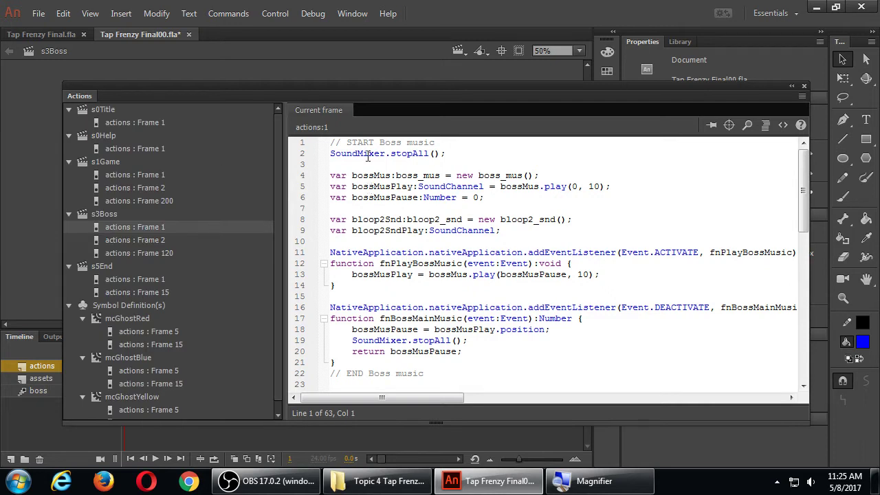
left_click_drag(363, 153, 430, 153)
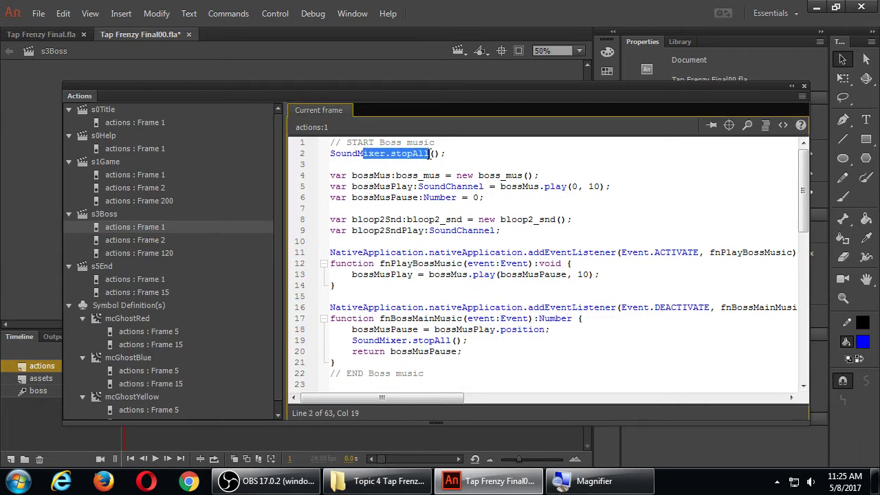
left_click_drag(378, 175, 448, 198)
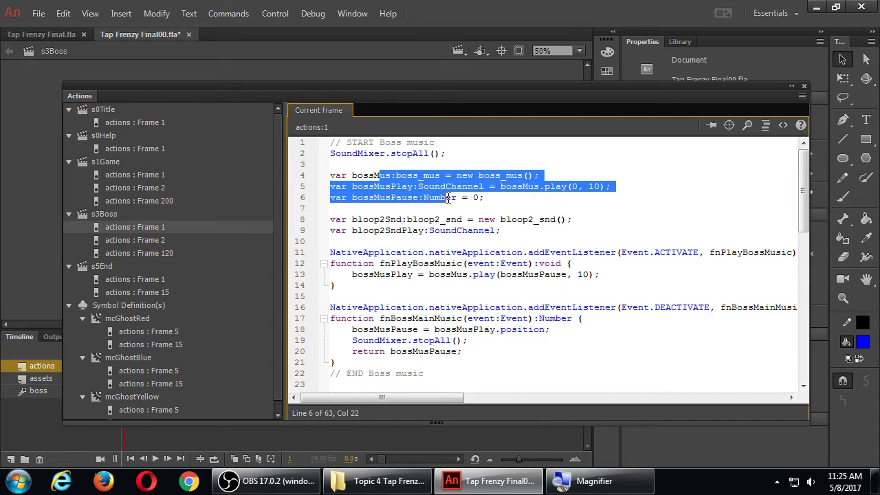
left_click_drag(374, 176, 484, 198)
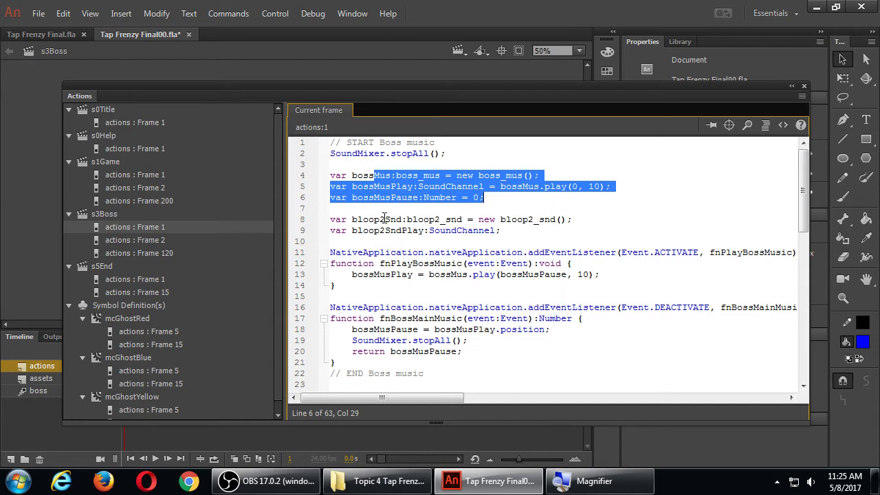
Highlight the bloop2 sound lines, boss music handlers, and the line 24 score text update.
left_click_drag(381, 219, 459, 231)
left_click_drag(369, 253, 471, 350)
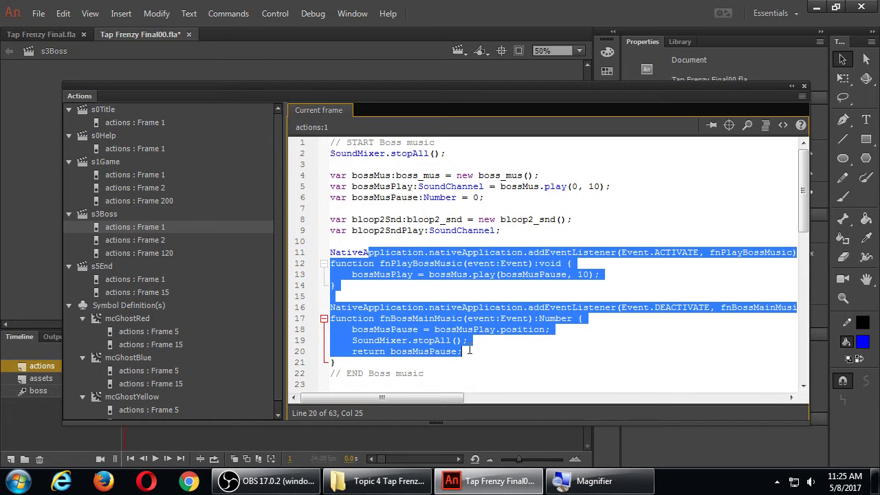
scroll(469, 351, "down", 2)
scroll(495, 263, "down", 1)
scroll(495, 263, "down", 2)
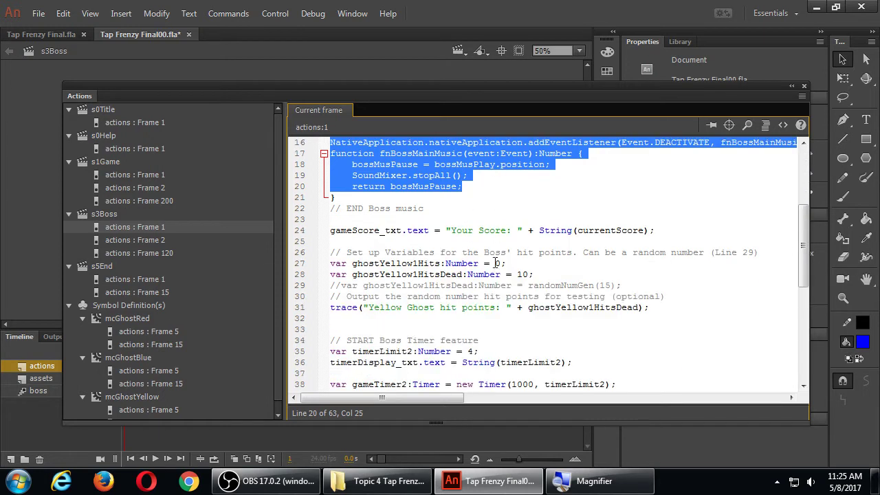
left_click_drag(363, 230, 427, 230)
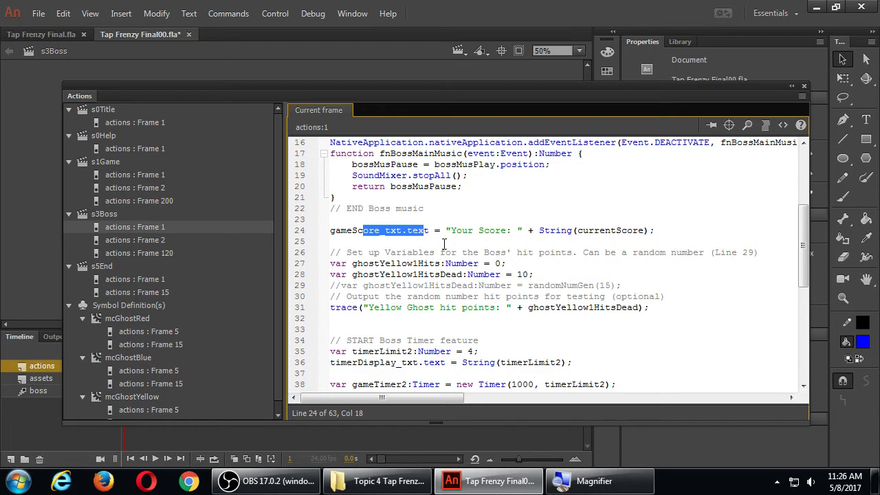
scroll(443, 244, "down", 2)
scroll(453, 249, "down", 3)
scroll(465, 254, "down", 2)
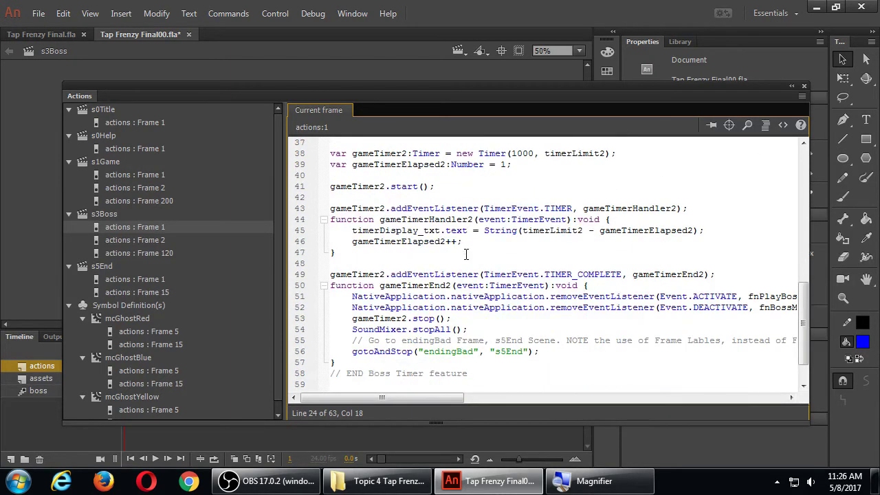
scroll(465, 254, "up", 1)
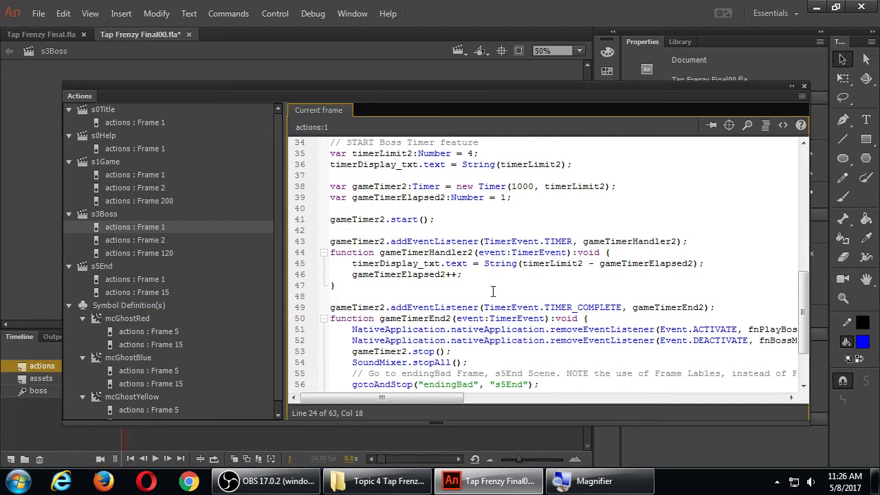
scroll(466, 250, "down", 1)
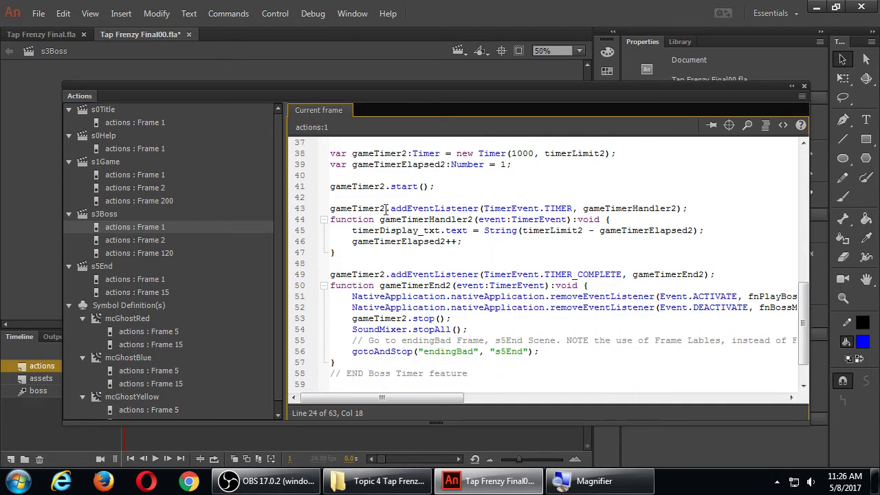
scroll(452, 249, "down", 1)
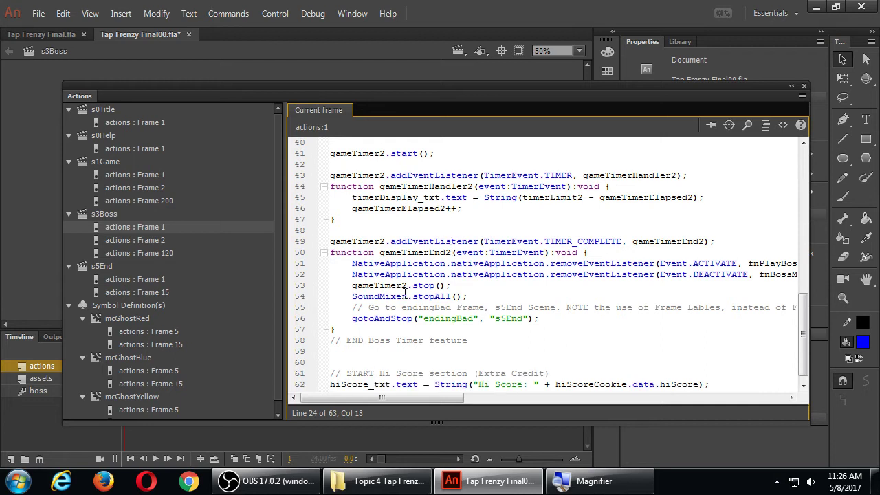
scroll(431, 292, "down", 1)
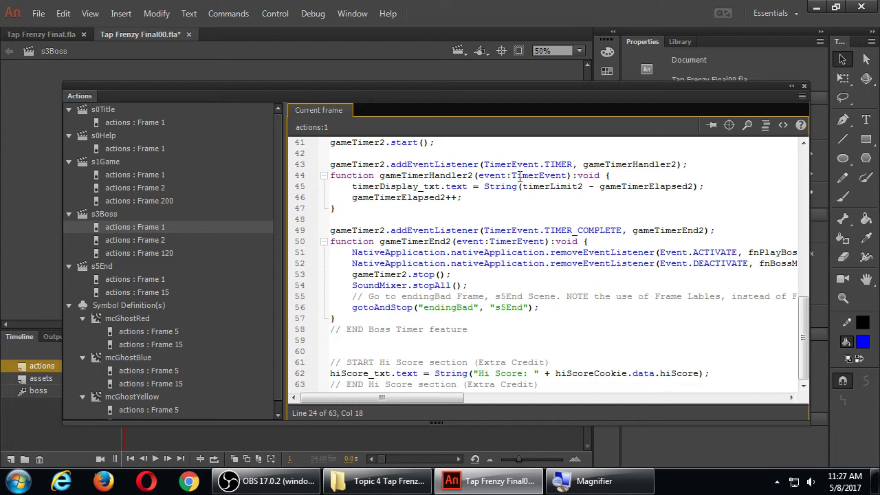
left_click(458, 51)
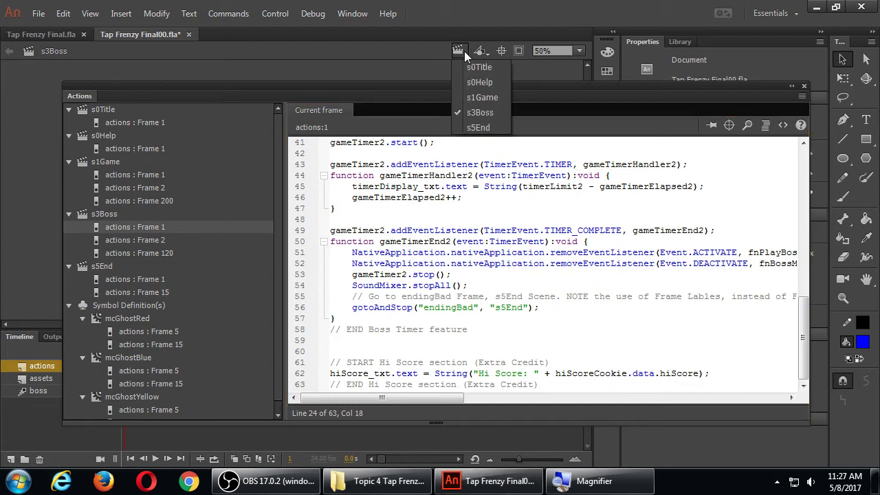
left_click(478, 128)
double_click(90, 100)
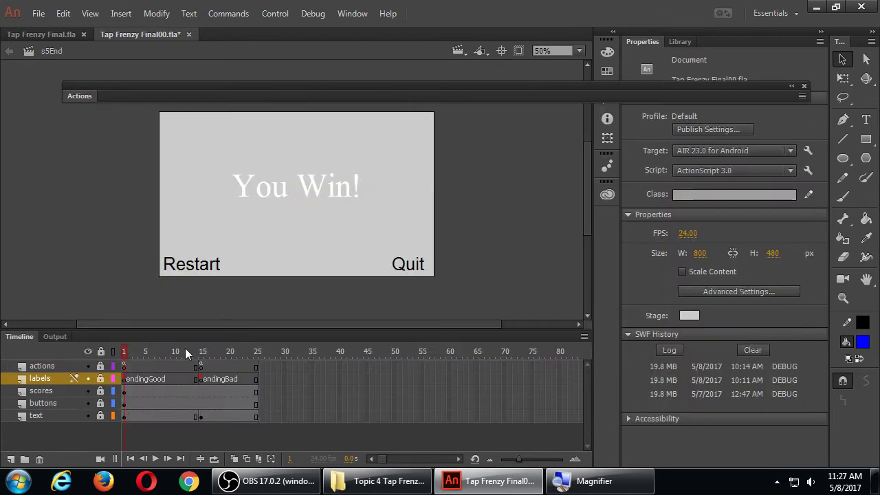
left_click(200, 382)
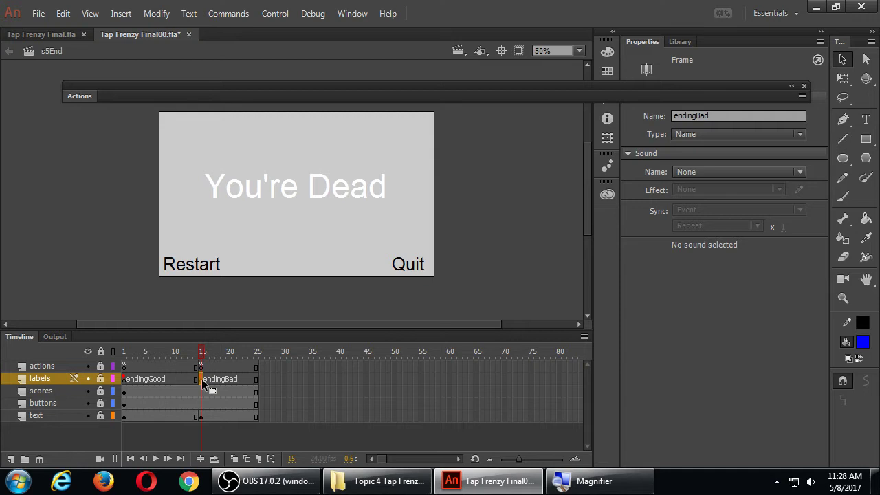
left_click(458, 50)
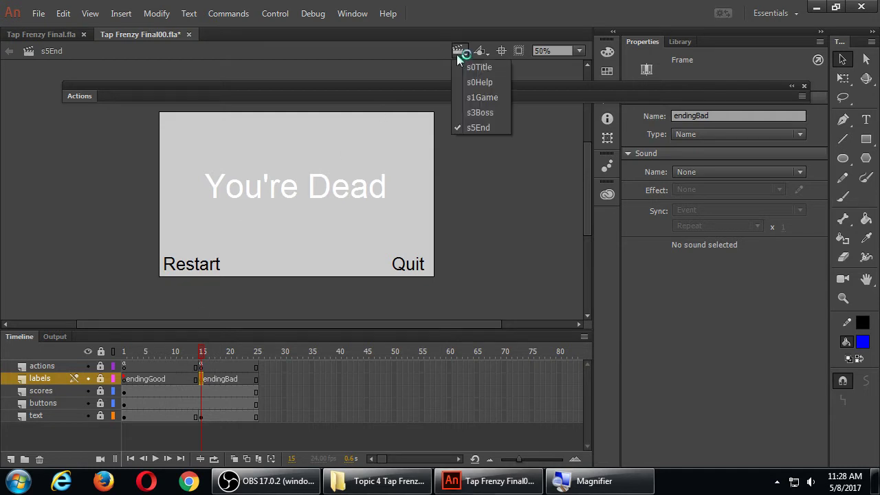
left_click(485, 108)
Highlight the boss timer's jump to endingBad in s5End, then show the s3Boss frame 2 tap handler.
left_click(84, 97)
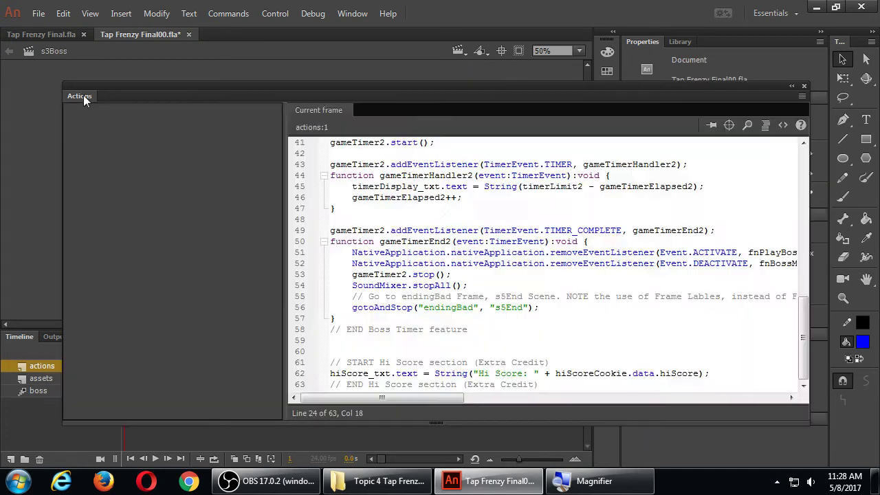
left_click(502, 274)
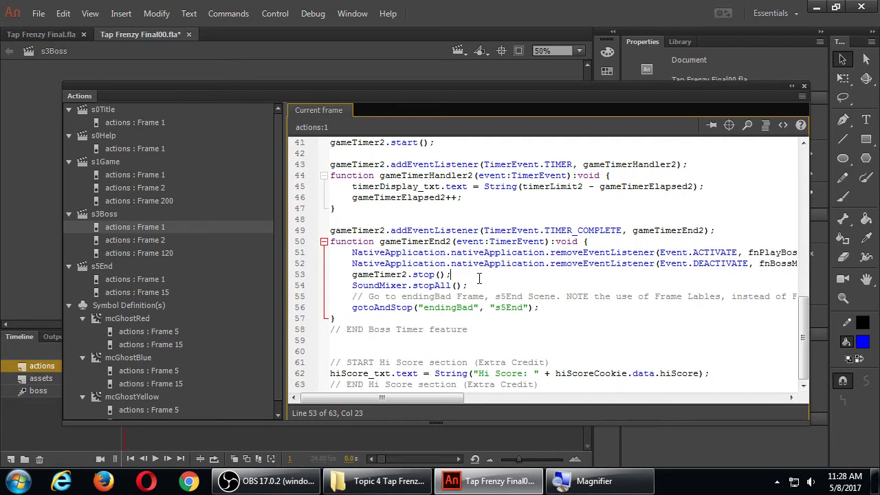
scroll(479, 278, "up", 8)
scroll(479, 278, "down", 6)
scroll(479, 279, "down", 2)
left_click_drag(467, 307, 545, 307)
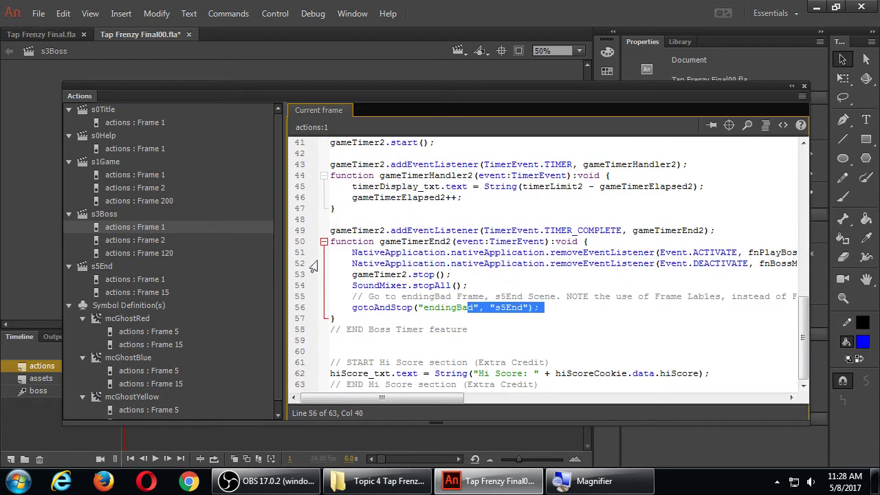
left_click(145, 240)
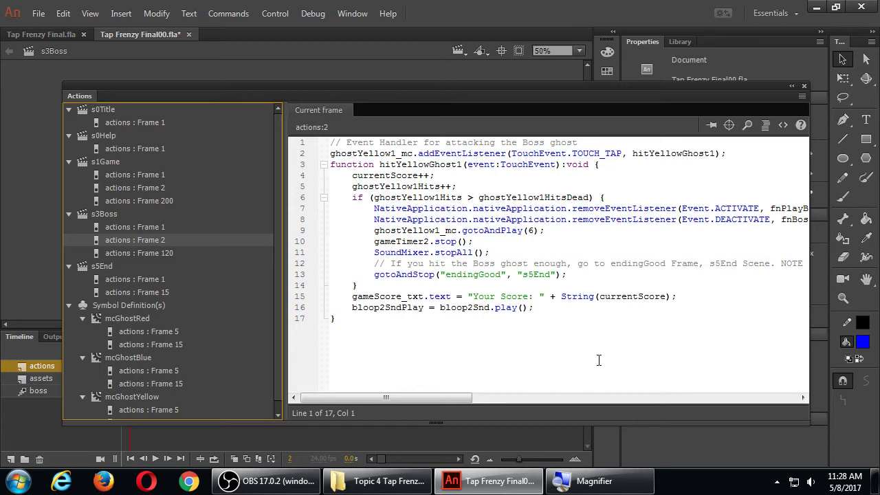
View the red ghost frame 15 and yellow ghost frame 5 scripts, then preview the yellow ghost's changing faces.
left_click(124, 340)
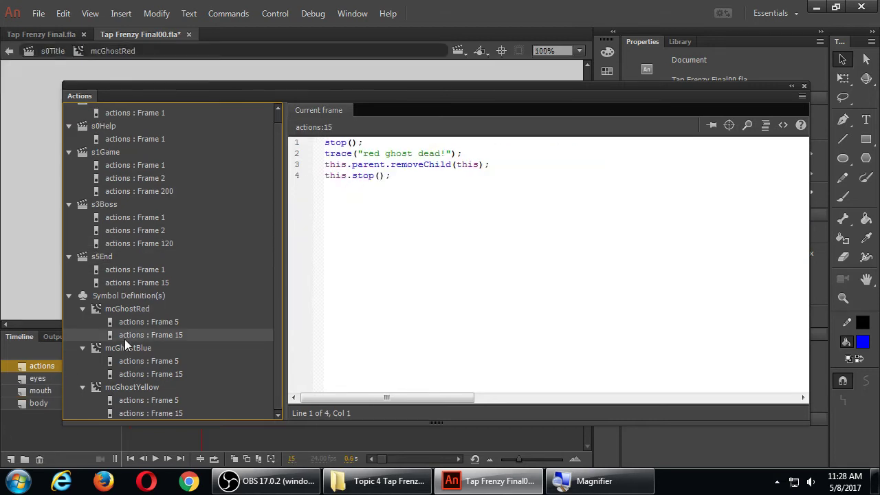
left_click(124, 400)
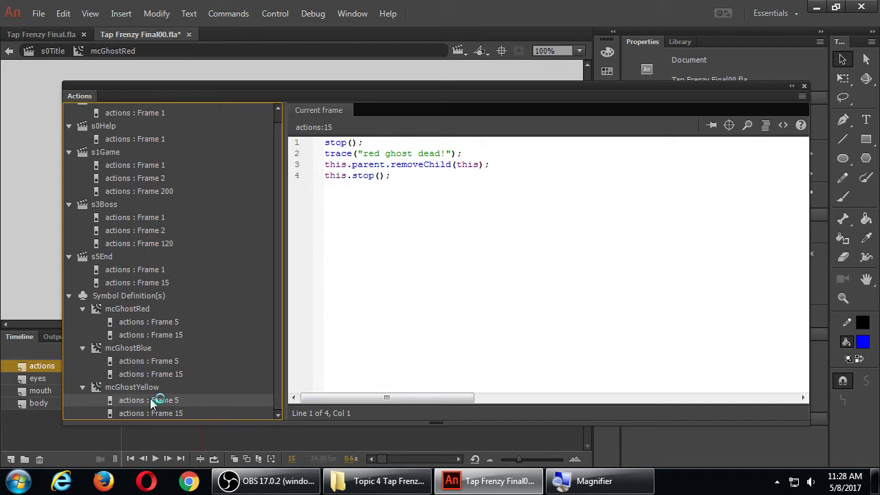
double_click(80, 96)
mouse_move(165, 352)
left_mouse_down()
mouse_move(121, 354)
mouse_move(157, 354)
left_mouse_up()
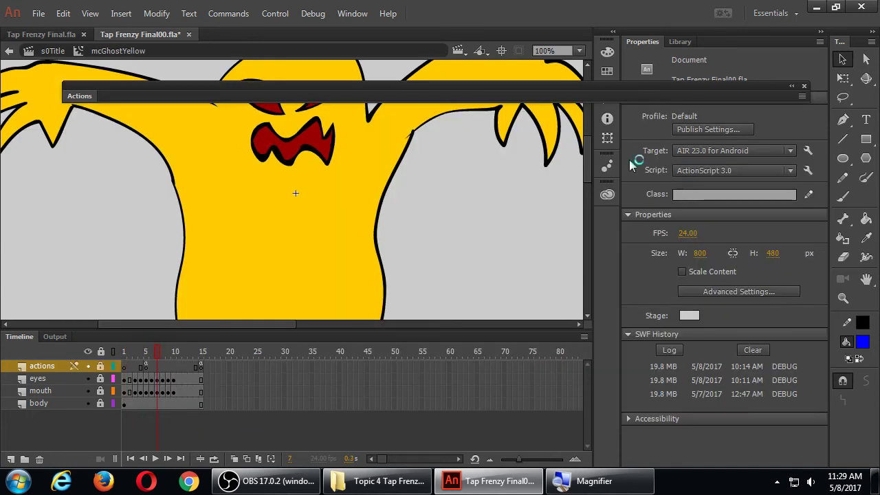
scroll(589, 167, "up", 1)
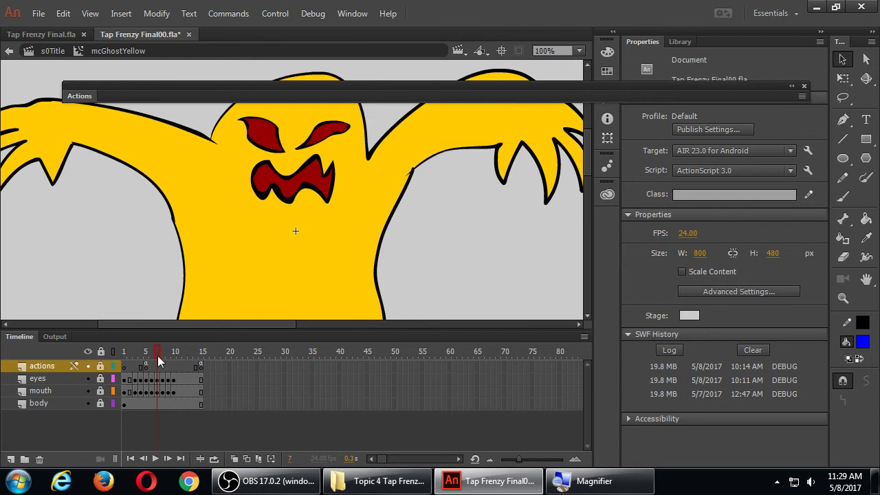
mouse_move(157, 360)
left_mouse_down()
mouse_move(122, 356)
mouse_move(189, 358)
left_mouse_up()
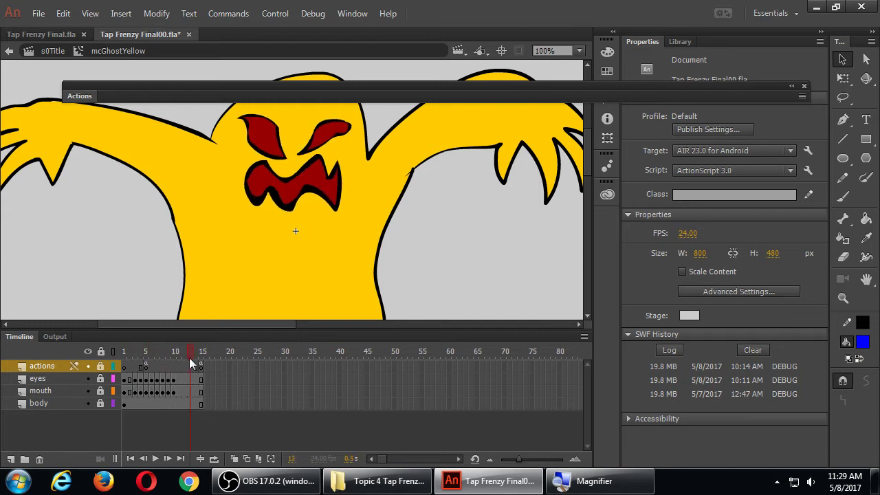
Show mcGhostYellow's frame 15 removeChild script, then exit the symbol back to s0Title.
left_click(202, 366)
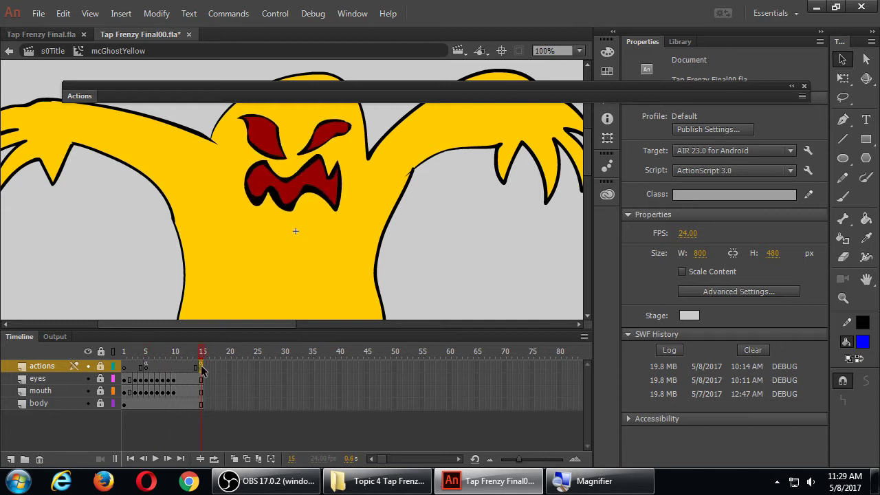
left_click(90, 95)
left_click_drag(397, 165, 481, 166)
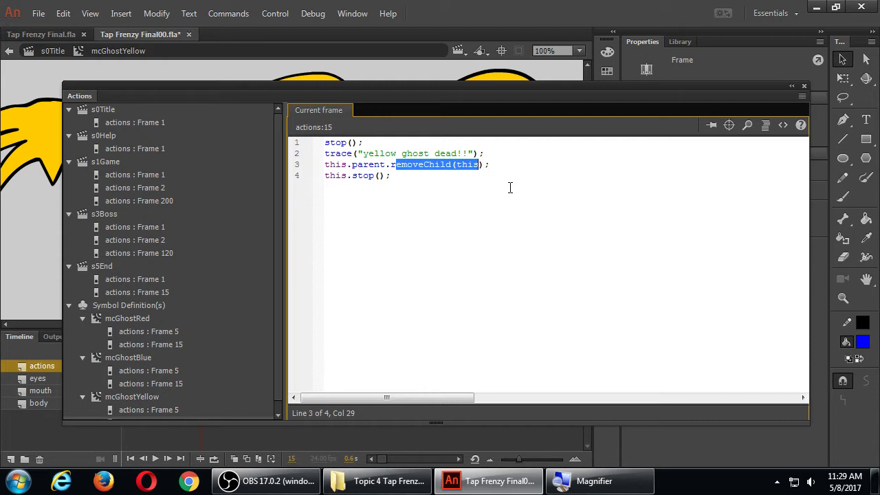
left_click(89, 95)
left_click(53, 51)
Switch to the s5End scene and highlight its frame 1 good-ending music code, lines 6–17.
left_click(463, 50)
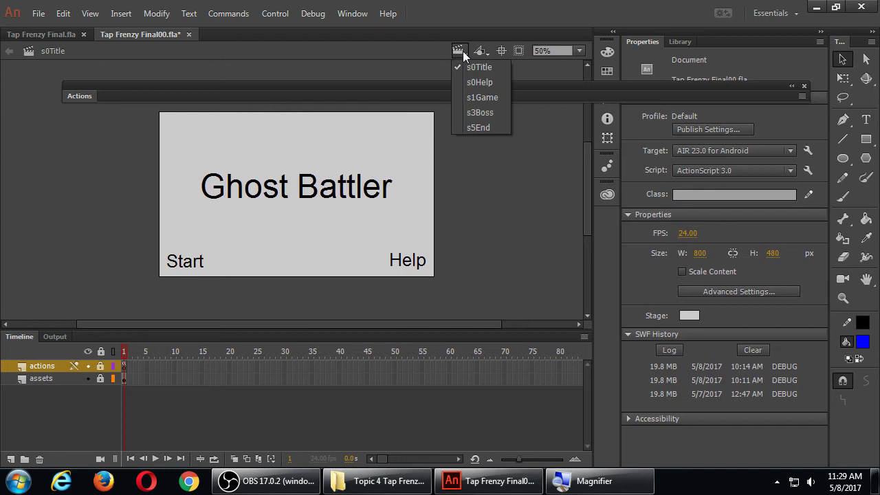
left_click(483, 126)
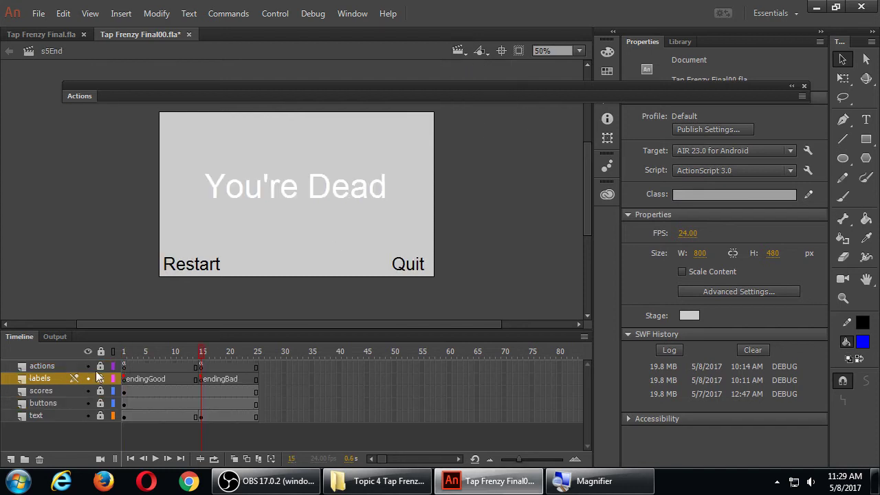
left_click(124, 366)
left_click(86, 97)
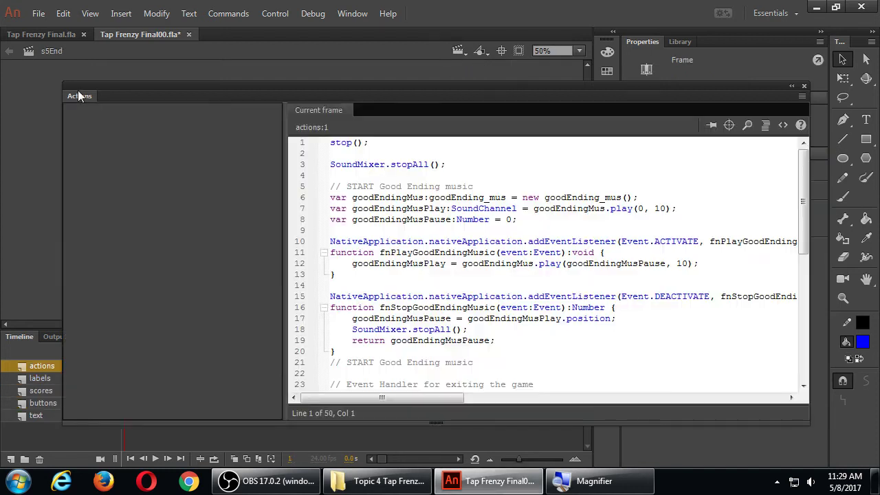
left_click_drag(391, 197, 505, 318)
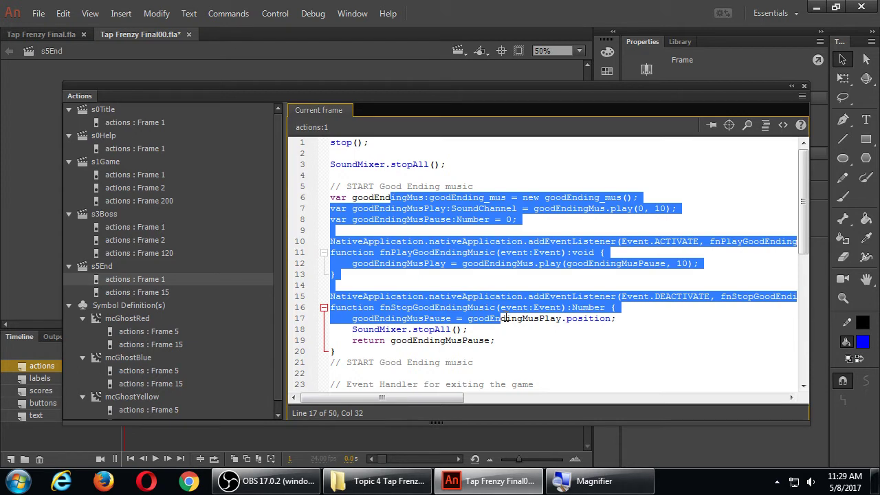
Scroll down to highlight the hi-score if/else block, then scroll back up.
scroll(563, 291, "down", 4)
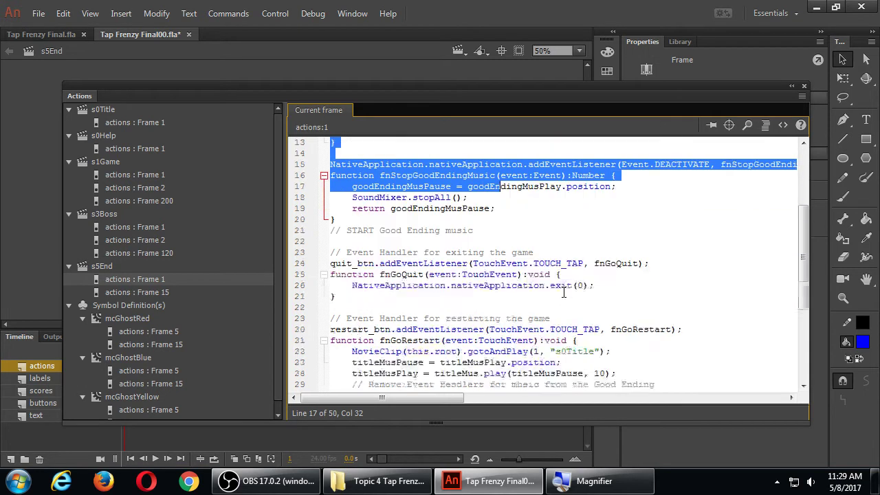
scroll(563, 291, "down", 2)
scroll(564, 291, "down", 3)
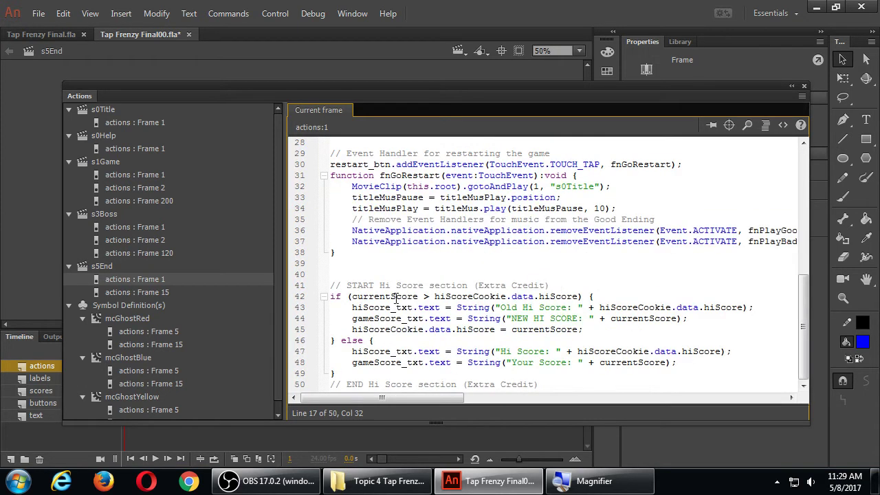
left_click_drag(393, 297, 469, 351)
left_click(611, 345)
scroll(612, 198, "up", 3)
scroll(612, 198, "up", 6)
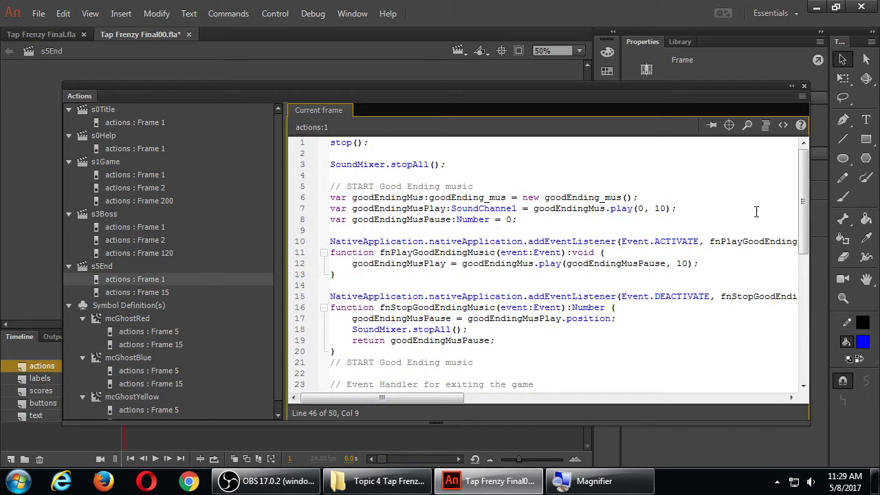
Open the Windows taskbar calendar to check the current date and time.
left_click(844, 481)
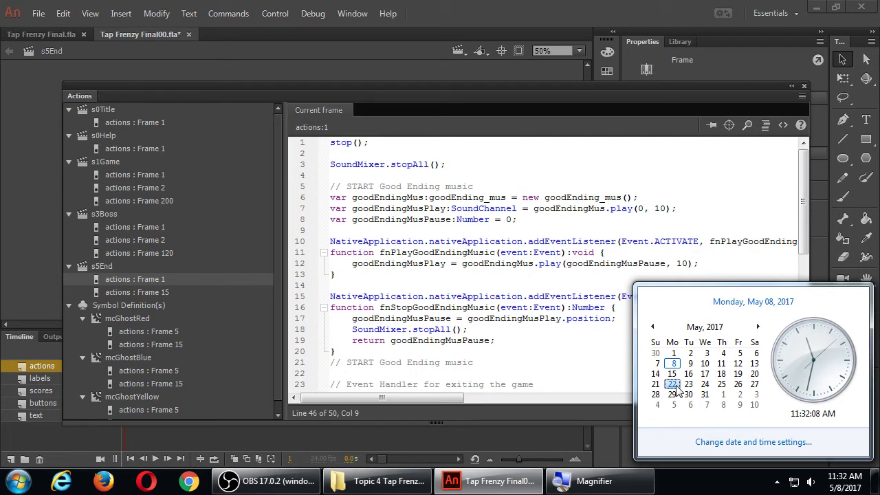
Show the desktop, restore the Topic 4 Tap Frenzy Example folder and open the CIS126 assignment PDF.
key("super+d")
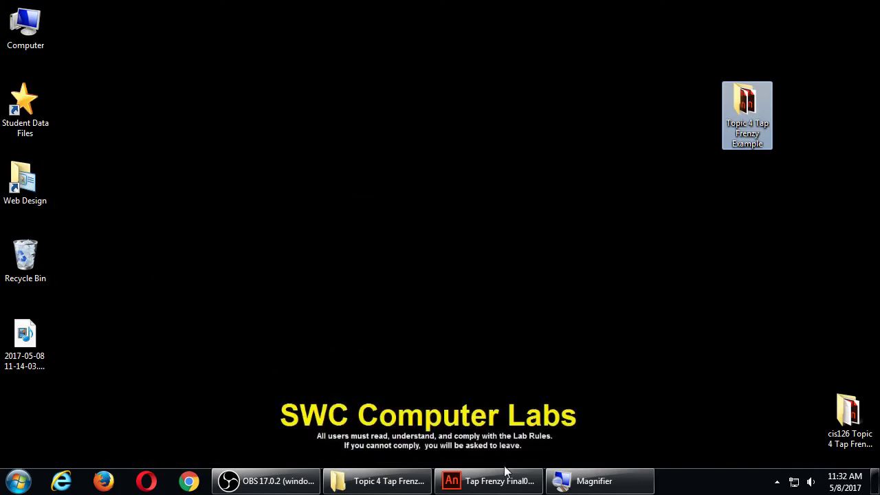
left_click(378, 481)
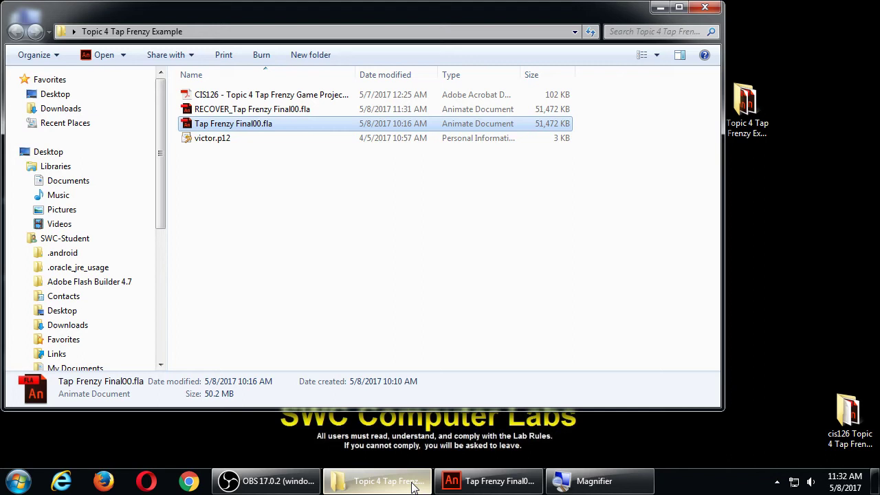
left_click(243, 98)
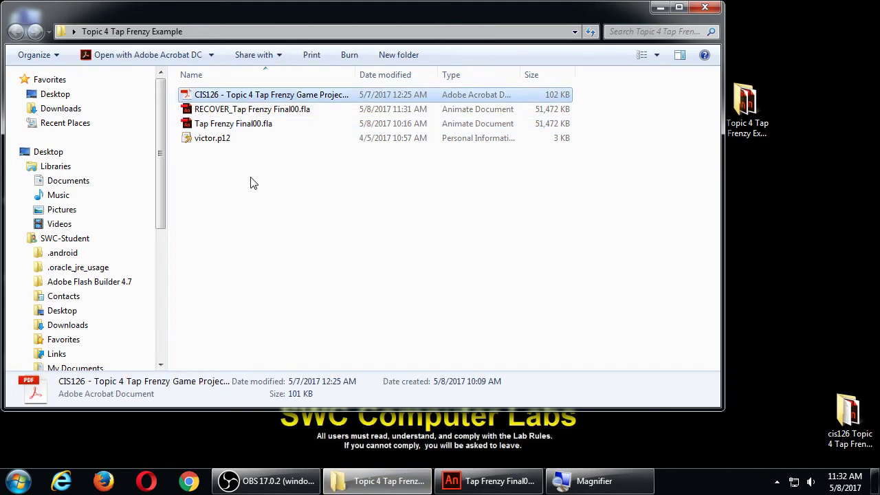
double_click(189, 98)
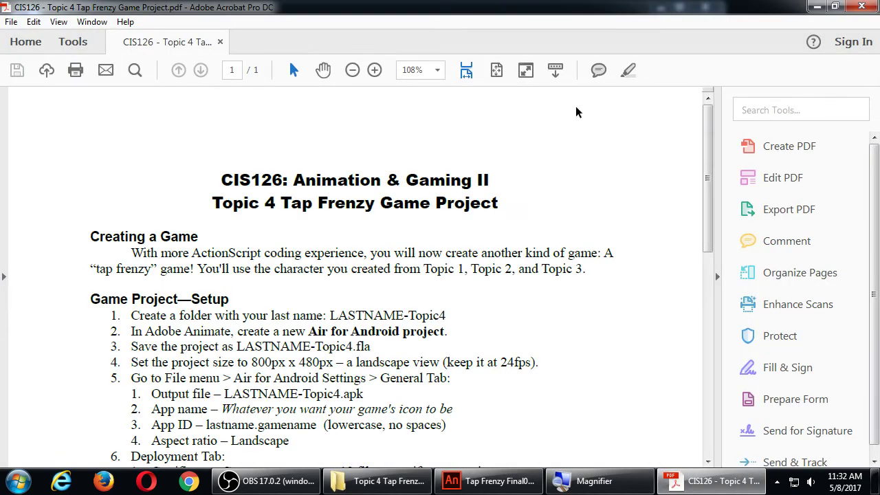
Hide Acrobat's Tools pane and scroll down to the LASTNAME-Topic4 folder and Air for Android setup steps.
left_click(718, 277)
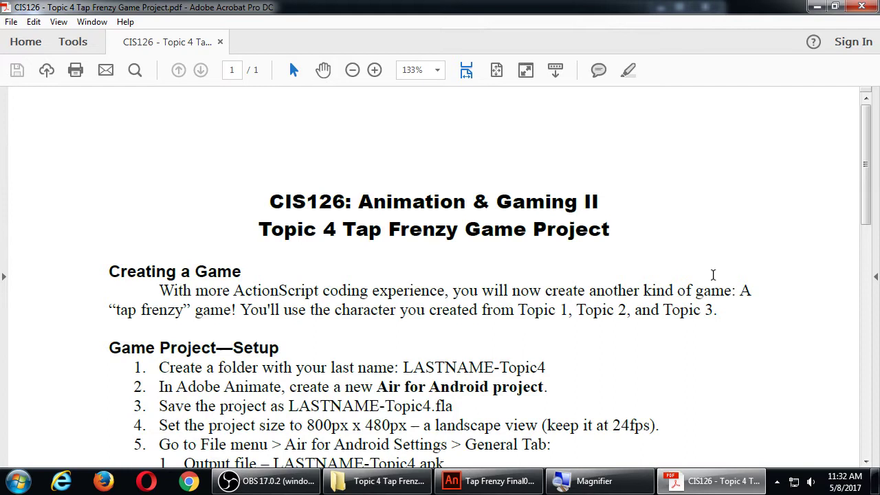
scroll(718, 277, "down", 3)
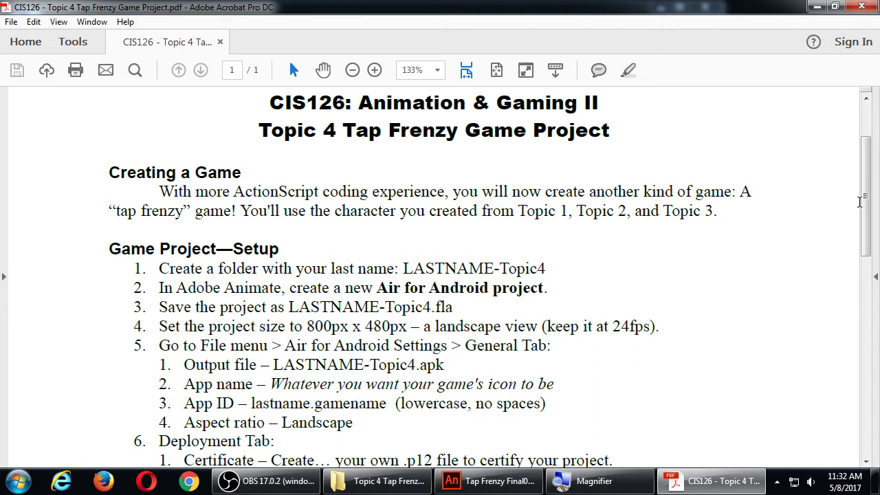
scroll(859, 201, "down", 2)
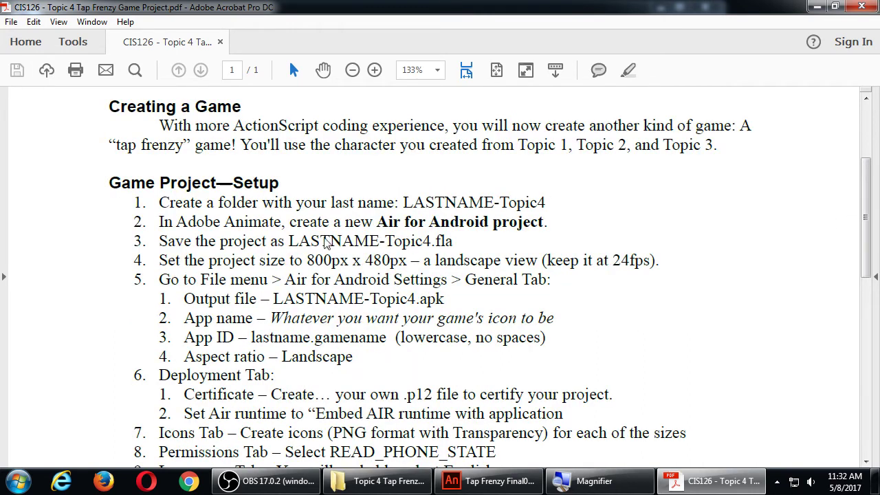
scroll(327, 244, "down", 1)
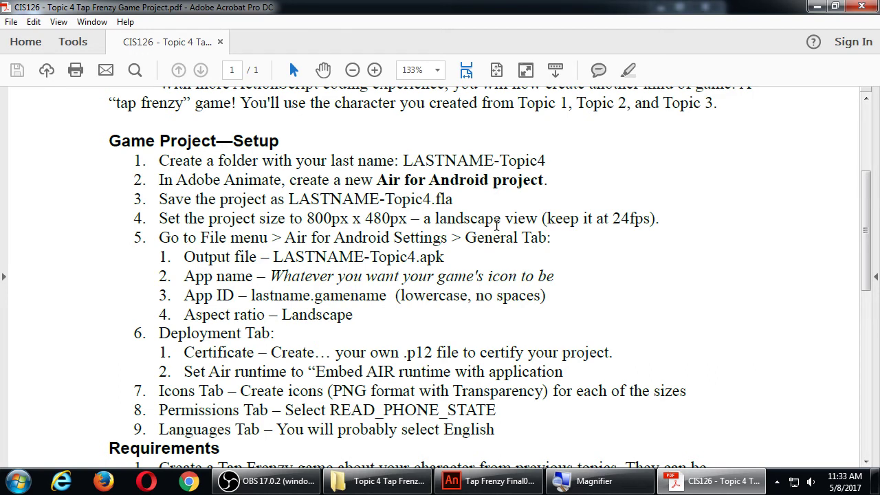
Highlight 'Background Music and Sound' in requirement 4, read to the due date, and return to Animate's s5End script.
left_click_drag(865, 212, 853, 302)
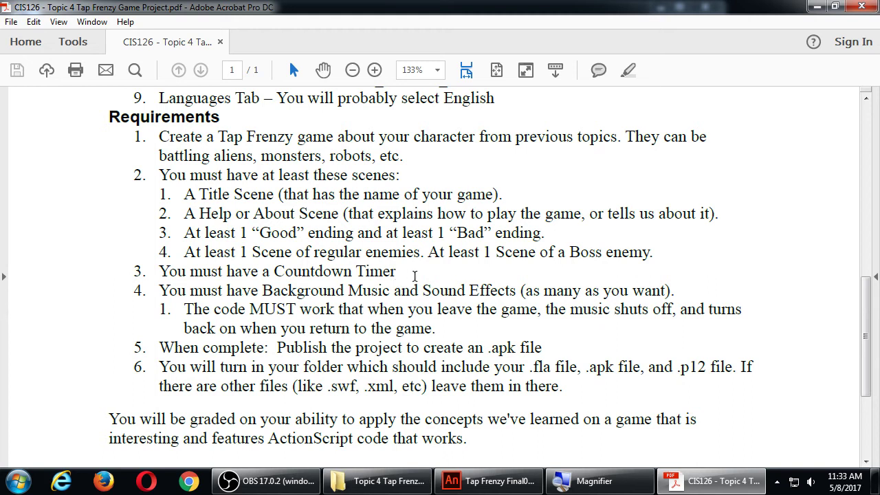
left_click_drag(263, 290, 466, 290)
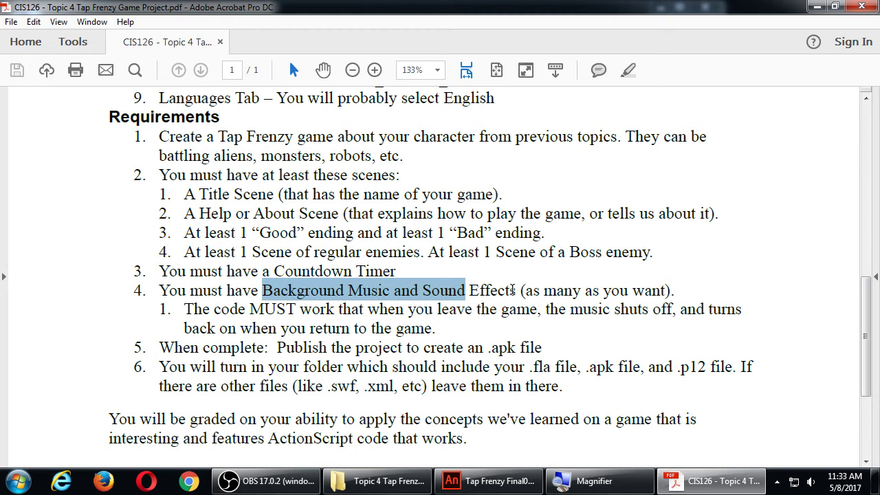
scroll(556, 311, "down", 1)
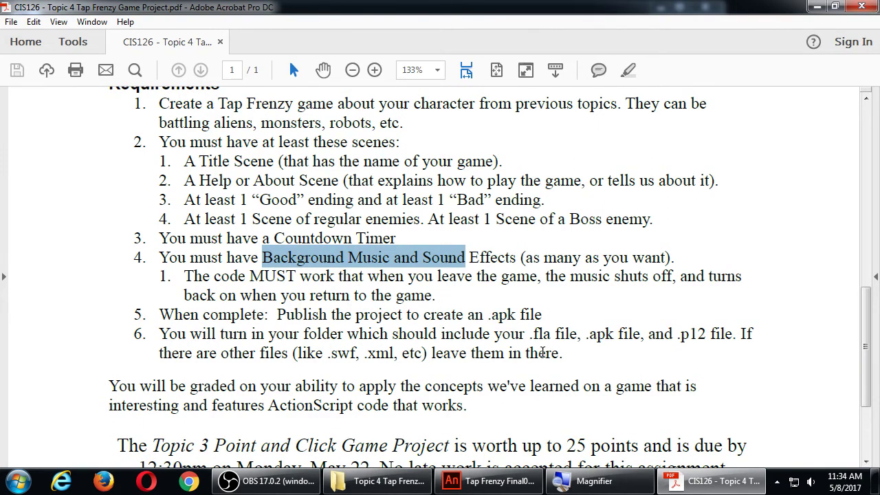
scroll(509, 350, "down", 2)
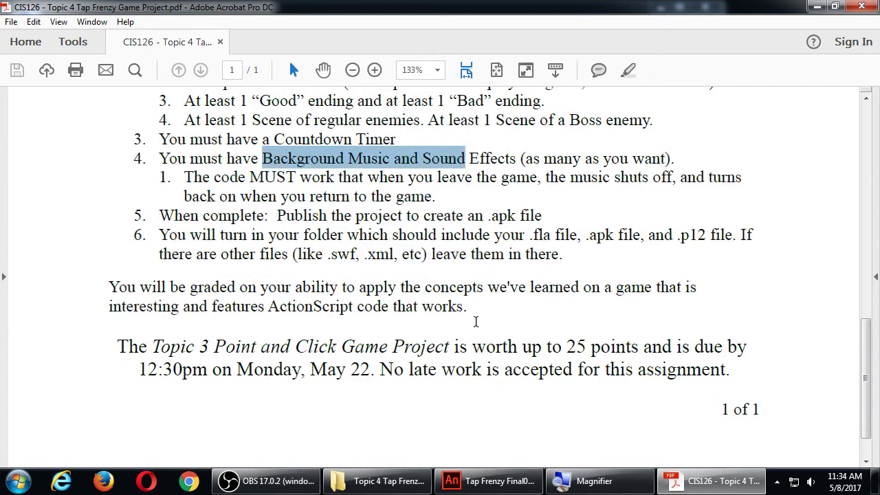
scroll(484, 287, "down", 2)
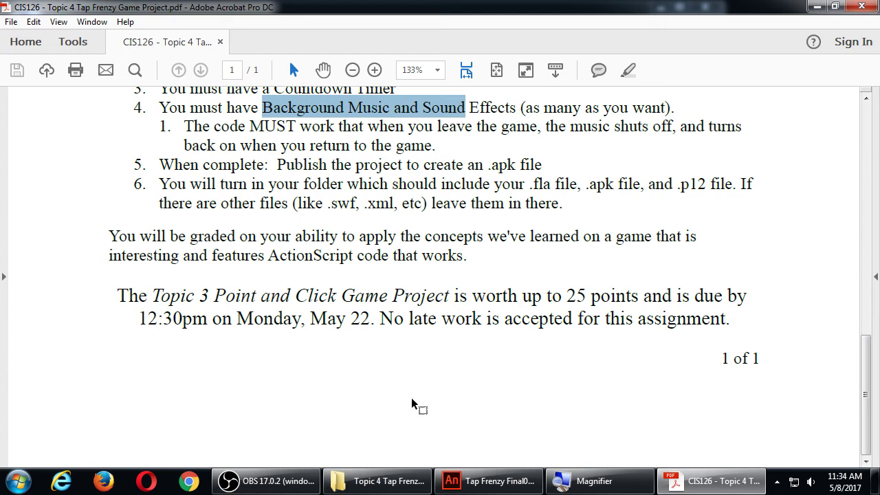
left_click(490, 481)
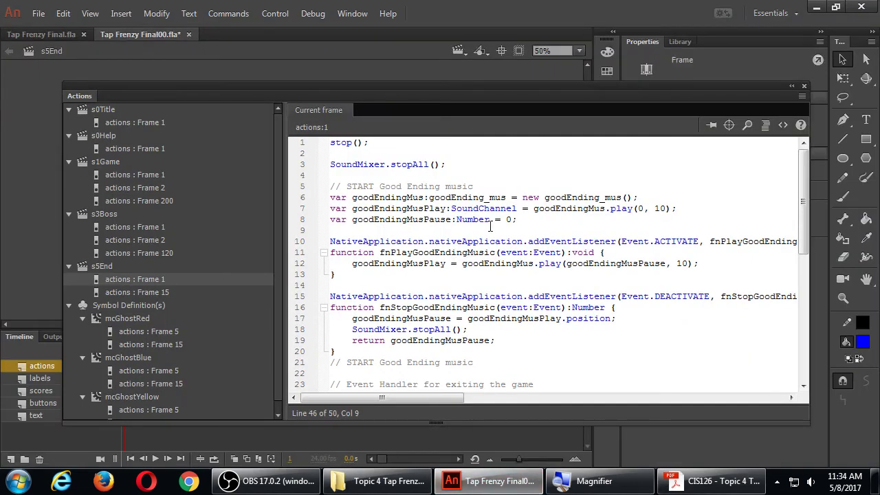